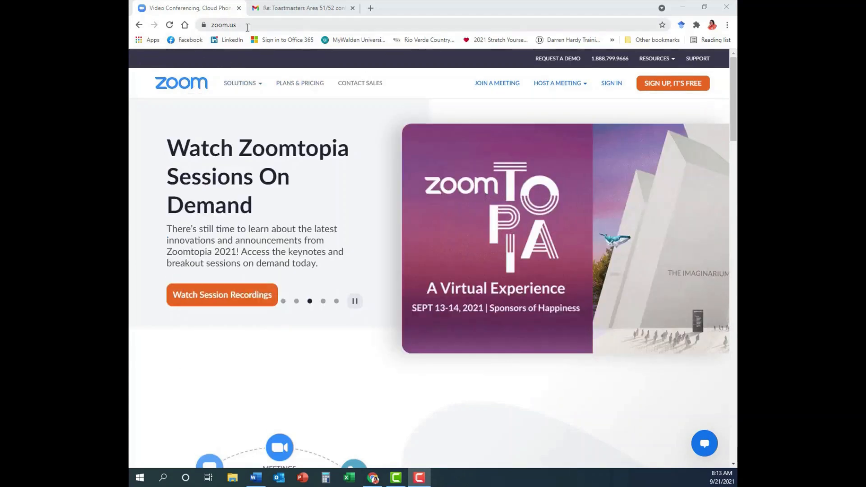
- Sign in to the Zoom web portal with the division account's email address and password
{"action": "left_click", "coordinate": [612, 84]}
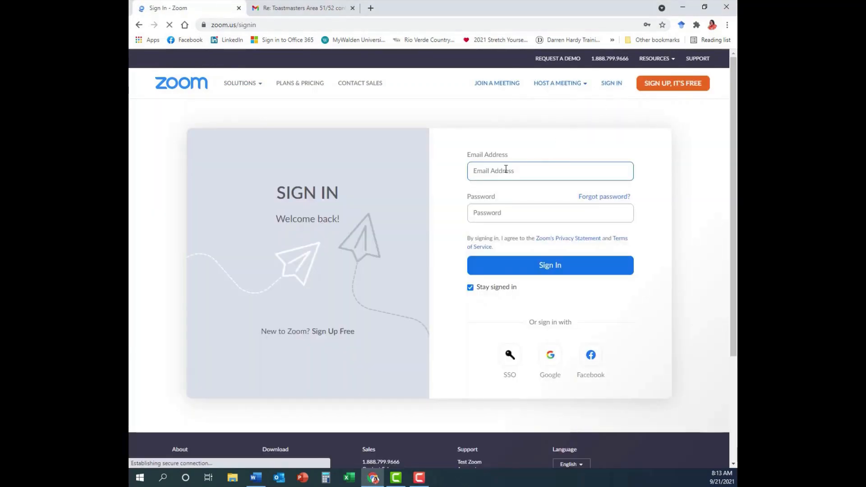
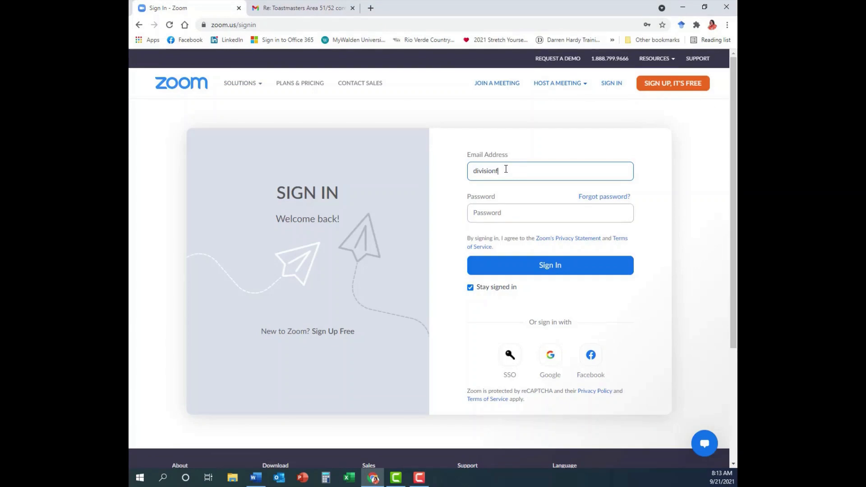
{"action": "key", "text": "Tab"}
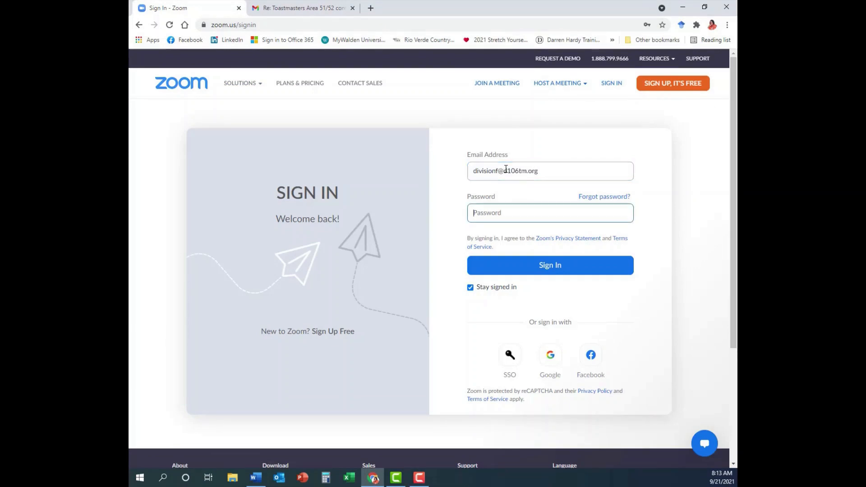
{"action": "type", "text": "********"}
{"action": "left_click", "coordinate": [566, 274]}
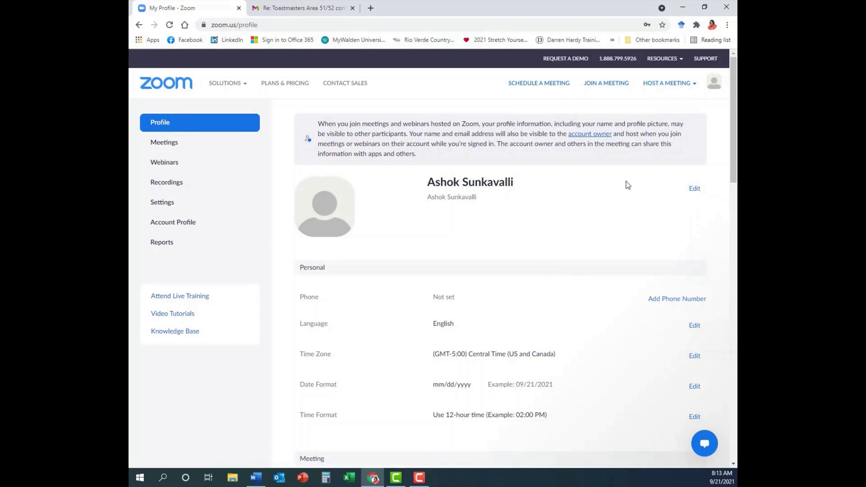
- Scroll through the My Profile page, then open the Meetings page's Upcoming list
{"action": "scroll", "coordinate": [462, 232], "scroll_direction": "down", "scroll_amount": 1}
{"action": "scroll", "coordinate": [464, 235], "scroll_direction": "down", "scroll_amount": 10}
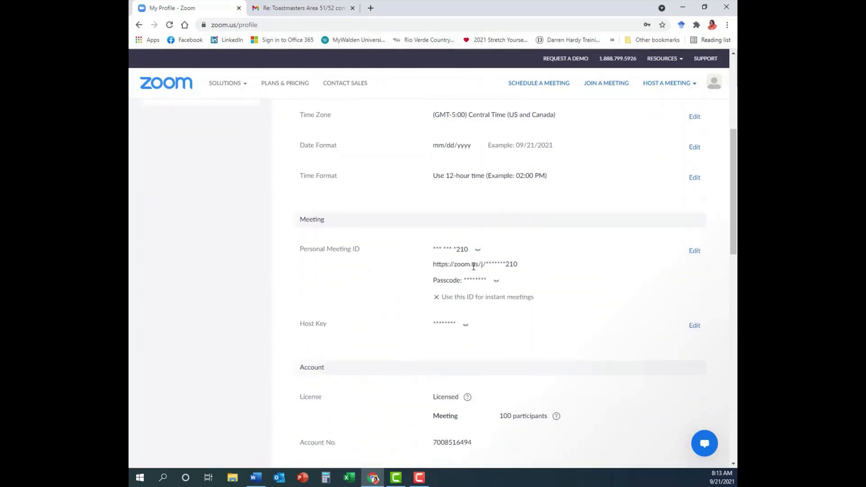
{"action": "scroll", "coordinate": [478, 265], "scroll_direction": "down", "scroll_amount": 7}
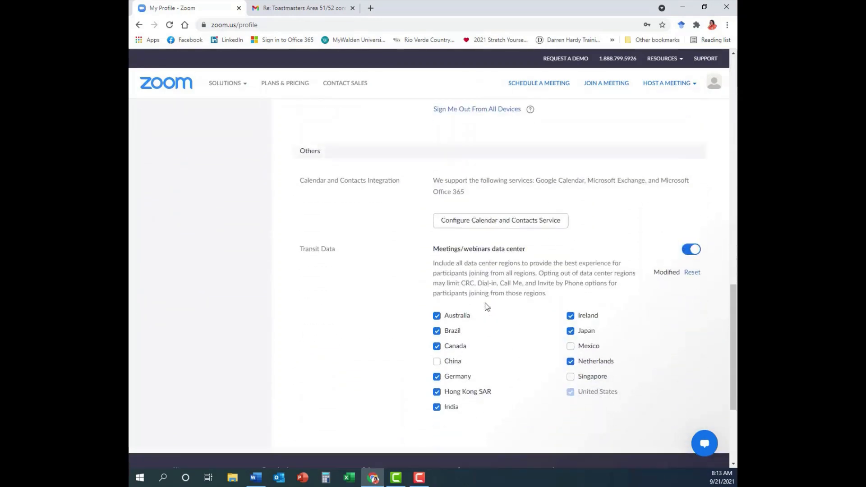
{"action": "scroll", "coordinate": [454, 233], "scroll_direction": "up", "scroll_amount": 4}
{"action": "scroll", "coordinate": [453, 233], "scroll_direction": "up", "scroll_amount": 10}
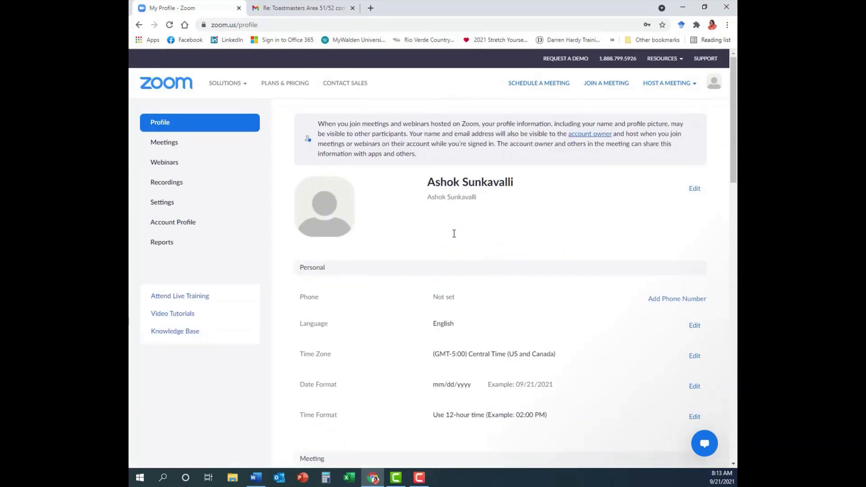
{"action": "left_click", "coordinate": [166, 142]}
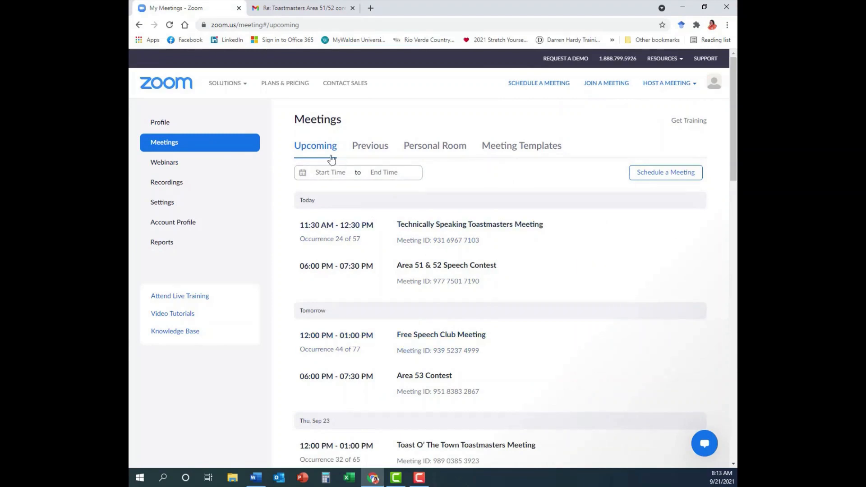
- Check that the Area Speech Contest template exists, then schedule a new meeting titled 'Division Contest'
{"action": "left_click", "coordinate": [510, 149]}
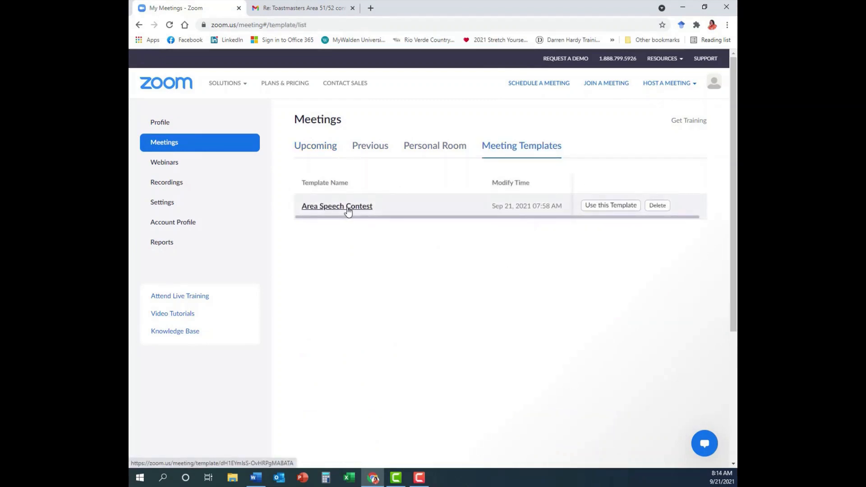
{"action": "left_click", "coordinate": [315, 147]}
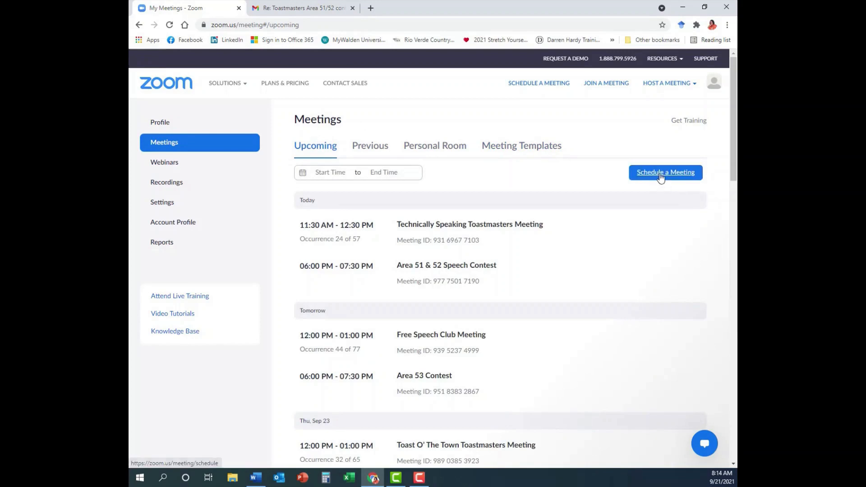
{"action": "left_click", "coordinate": [660, 176]}
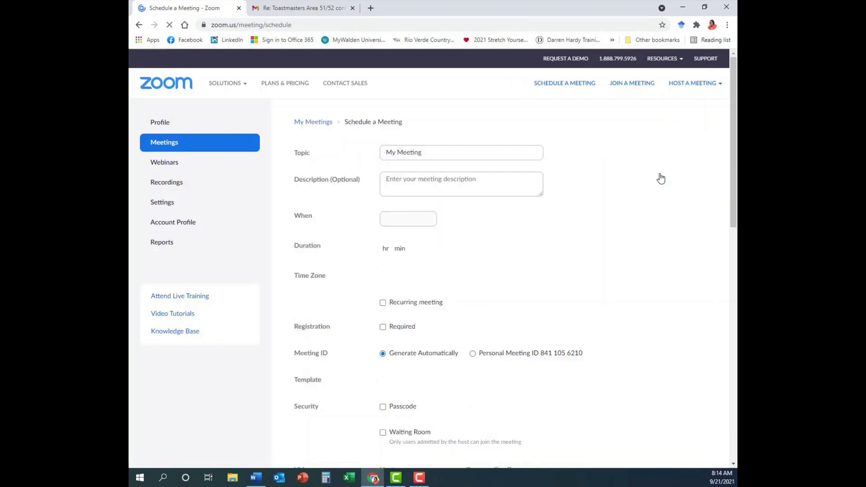
{"action": "left_click", "coordinate": [399, 153]}
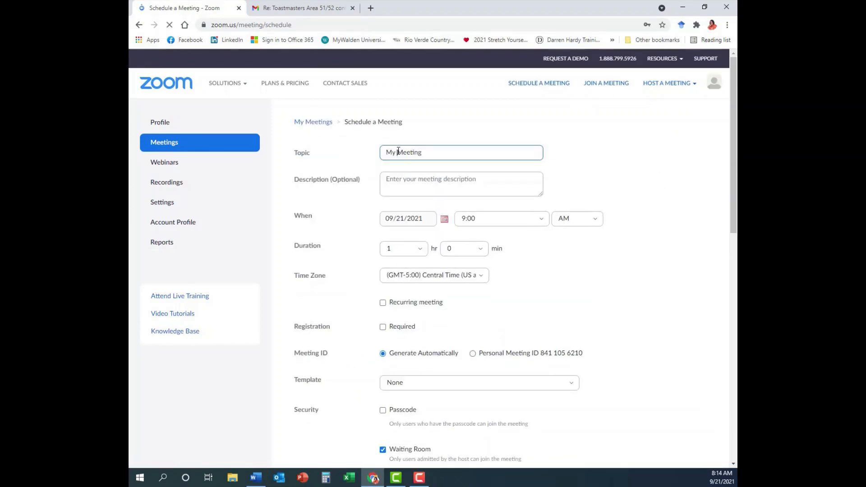
{"action": "left_click_drag", "start_coordinate": [426, 153], "coordinate": [373, 154]}
{"action": "type", "text": "Div"}
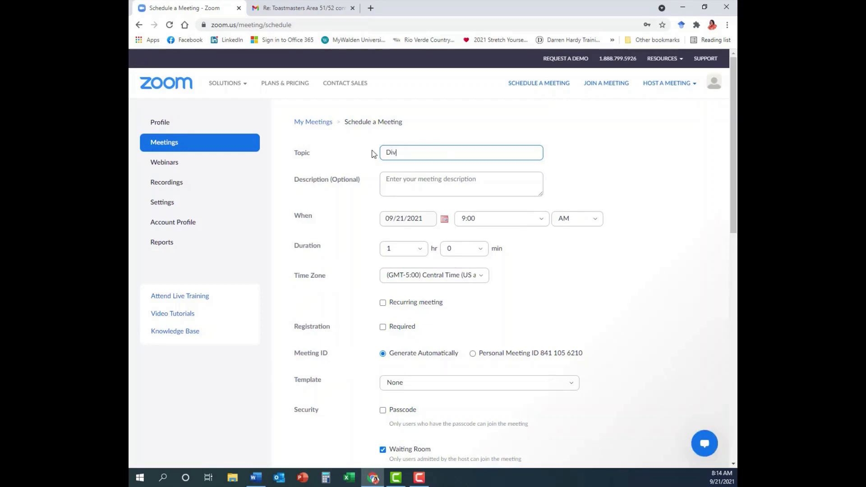
{"action": "type", "text": "ision Contest"}
{"action": "left_click", "coordinate": [389, 179]}
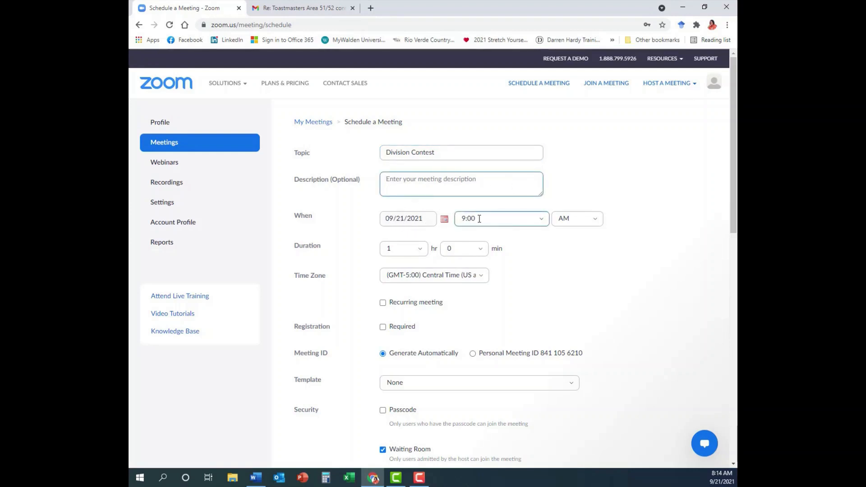
- Set the meeting start time to 6:00 PM
{"action": "left_click", "coordinate": [543, 222]}
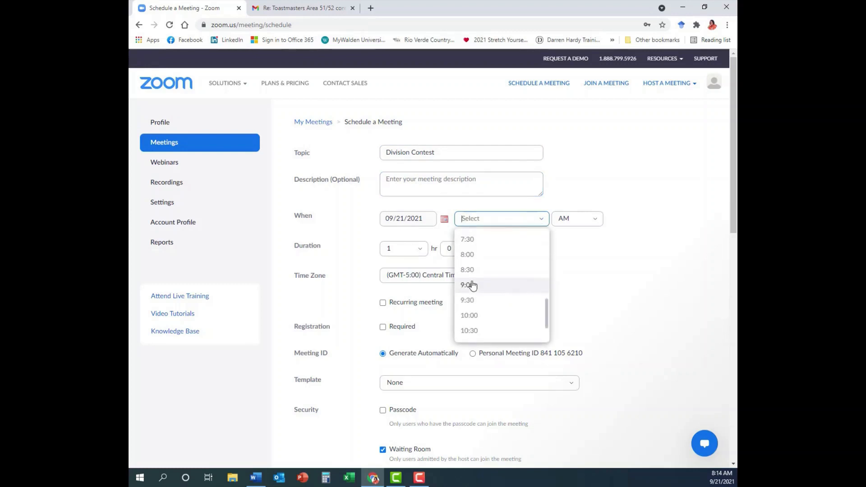
{"action": "scroll", "coordinate": [474, 288], "scroll_direction": "down", "scroll_amount": 1}
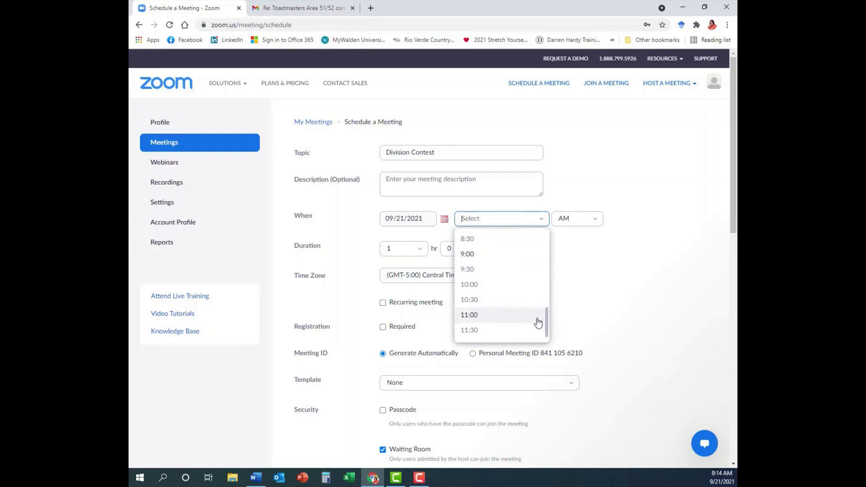
{"action": "scroll", "coordinate": [476, 276], "scroll_direction": "up", "scroll_amount": 3}
{"action": "left_click", "coordinate": [473, 258]}
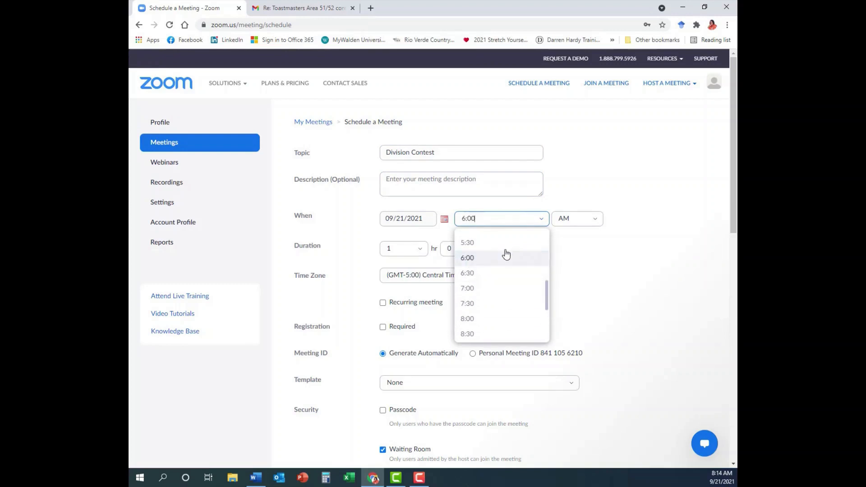
{"action": "left_click", "coordinate": [569, 218]}
{"action": "left_click", "coordinate": [563, 256]}
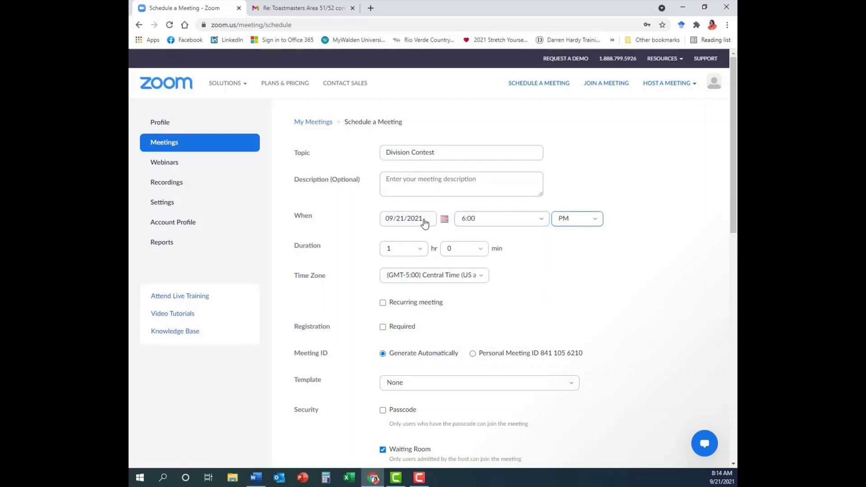
- Set the meeting date to November 1, 2021 and the duration to 2 hours
{"action": "left_click", "coordinate": [444, 218]}
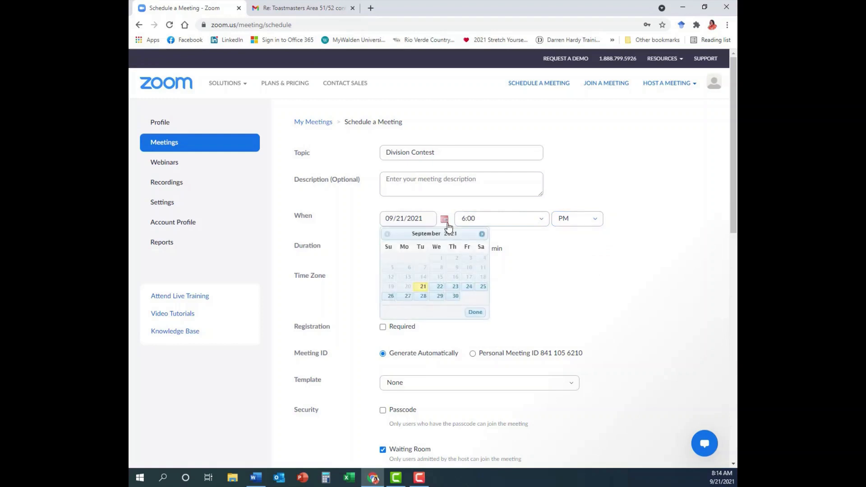
{"action": "left_click", "coordinate": [482, 234]}
{"action": "left_click", "coordinate": [482, 233]}
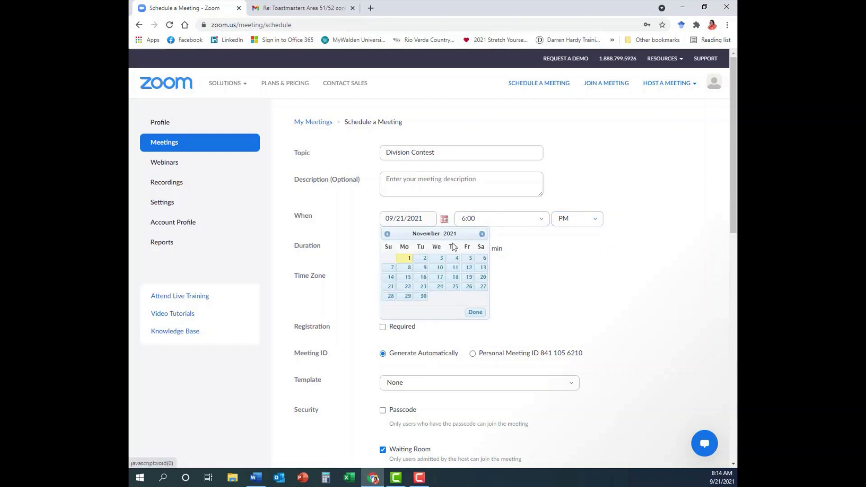
{"action": "left_click", "coordinate": [405, 258]}
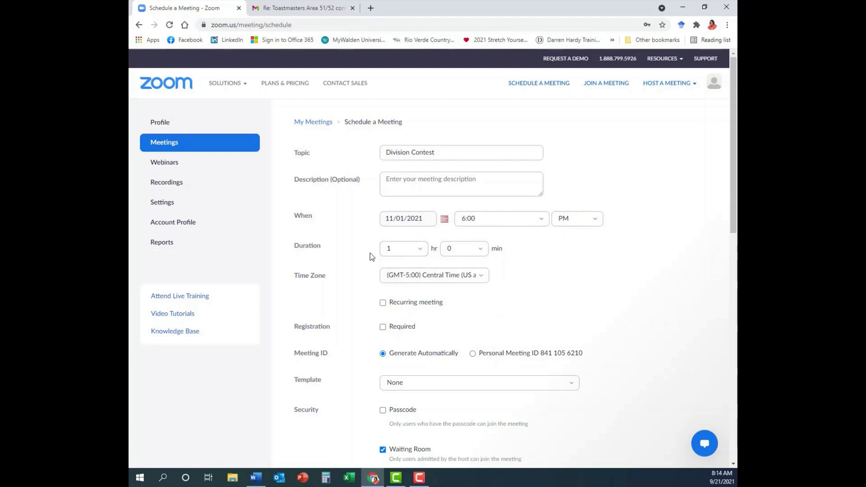
{"action": "left_click", "coordinate": [414, 249]}
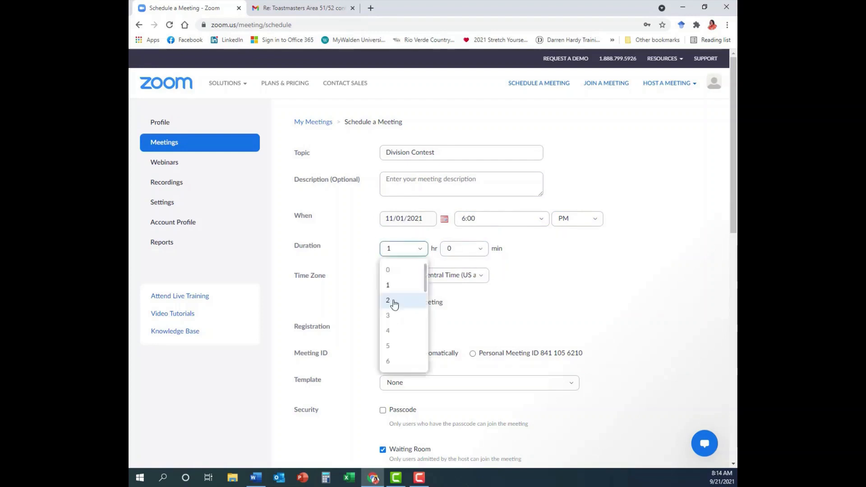
{"action": "left_click", "coordinate": [391, 302]}
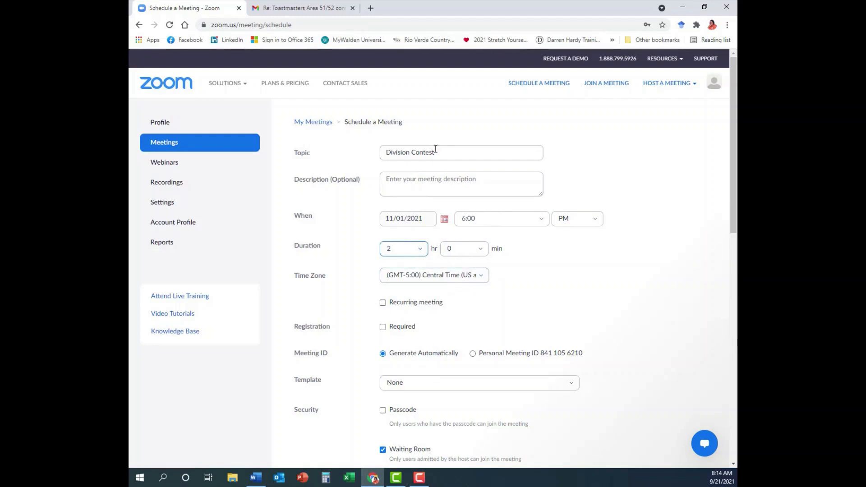
{"action": "scroll", "coordinate": [358, 251], "scroll_direction": "down", "scroll_amount": 1}
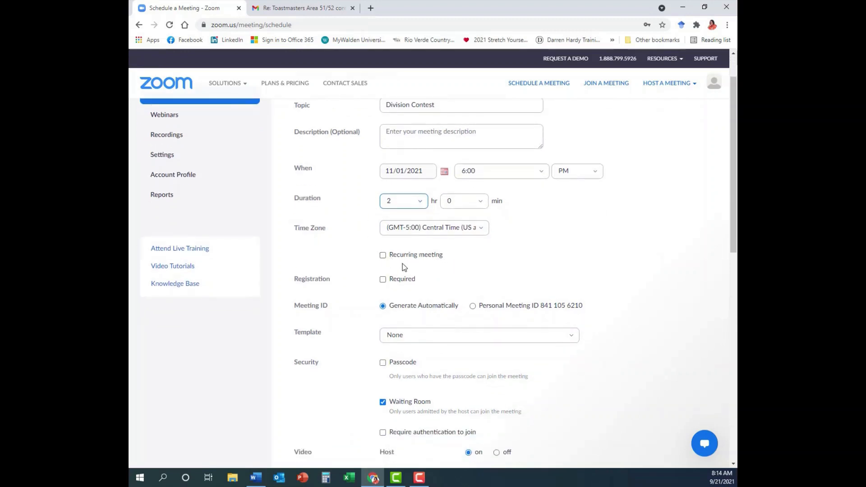
- Mark registration as Required and leave the meeting template on None
{"action": "left_click", "coordinate": [382, 280]}
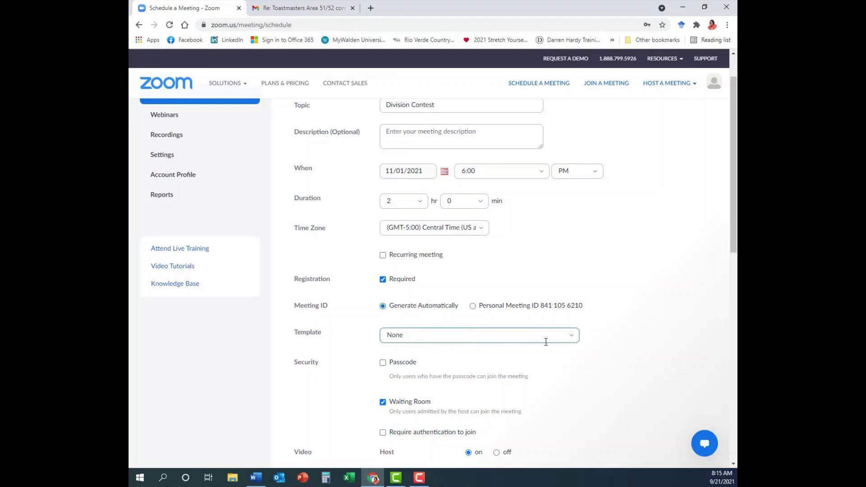
{"action": "left_click", "coordinate": [573, 340]}
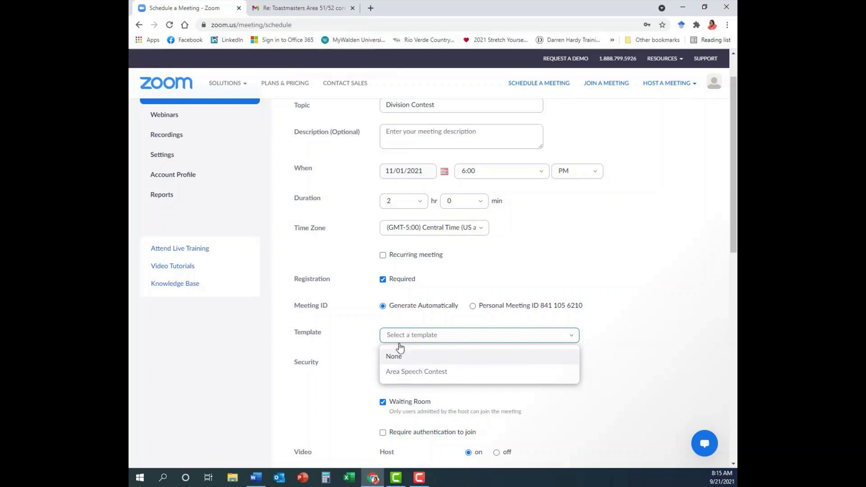
{"action": "left_click", "coordinate": [387, 335]}
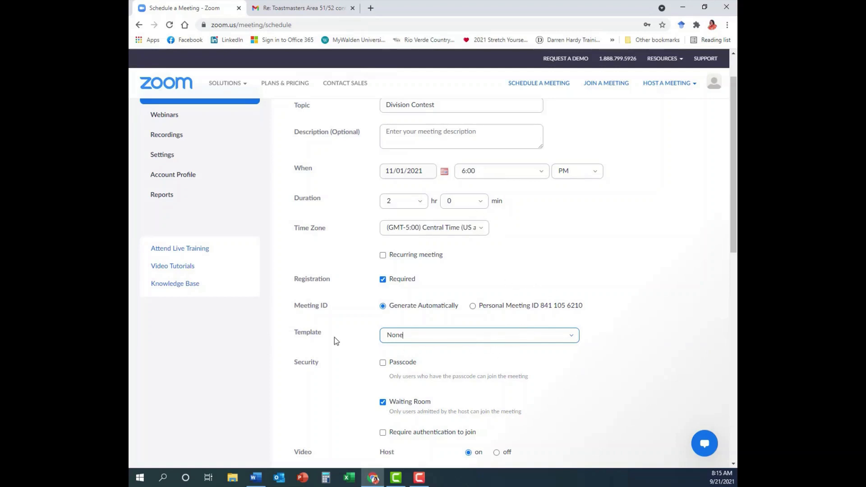
{"action": "scroll", "coordinate": [334, 337], "scroll_direction": "down", "scroll_amount": 1}
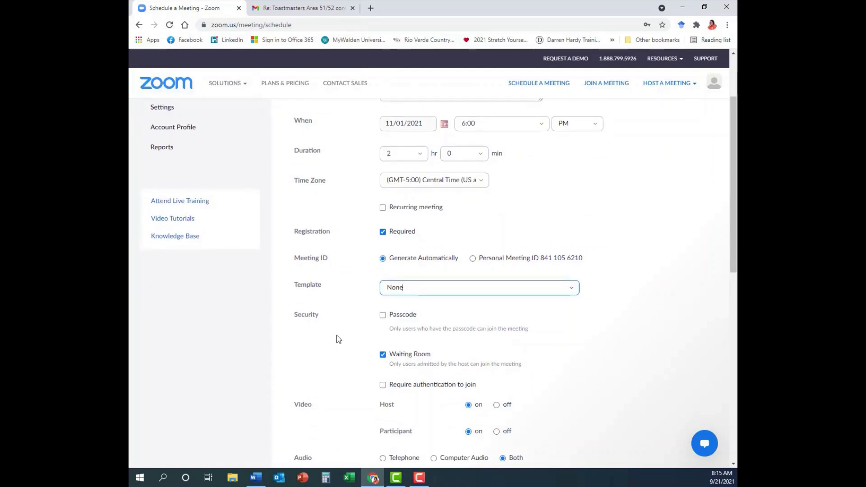
- Enable the meeting passcode, keeping the generated passcode
{"action": "left_click", "coordinate": [383, 316]}
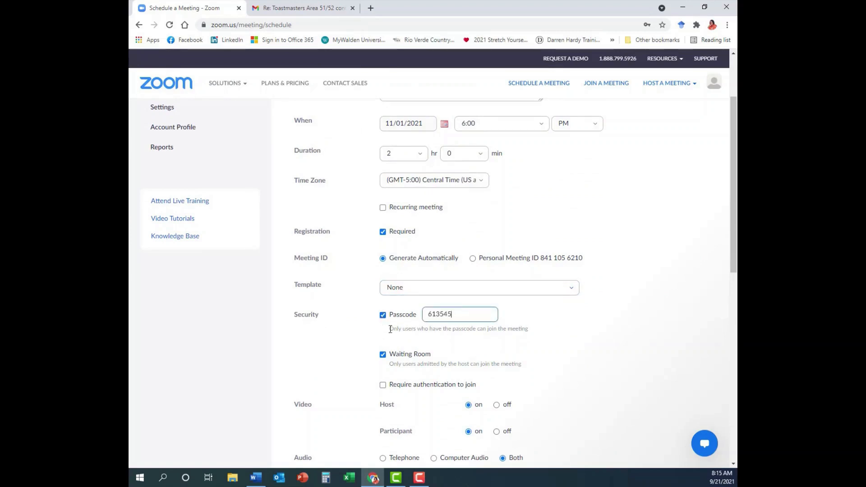
{"action": "scroll", "coordinate": [366, 328], "scroll_direction": "down", "scroll_amount": 3}
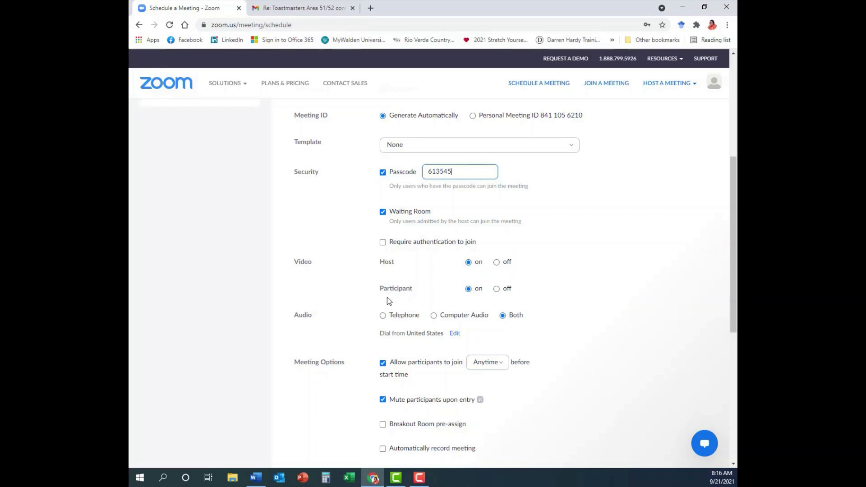
- Keep participants able to join anytime and turn on automatic recording to the local computer
{"action": "scroll", "coordinate": [357, 307], "scroll_direction": "down", "scroll_amount": 2}
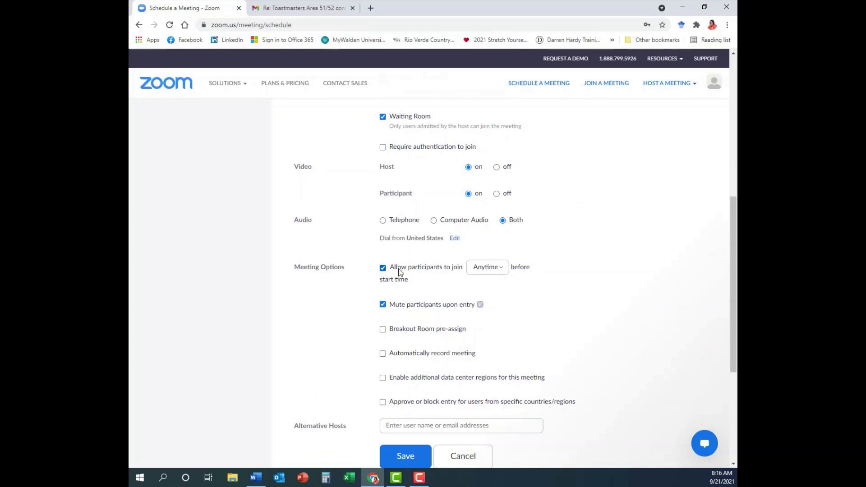
{"action": "left_click", "coordinate": [503, 273]}
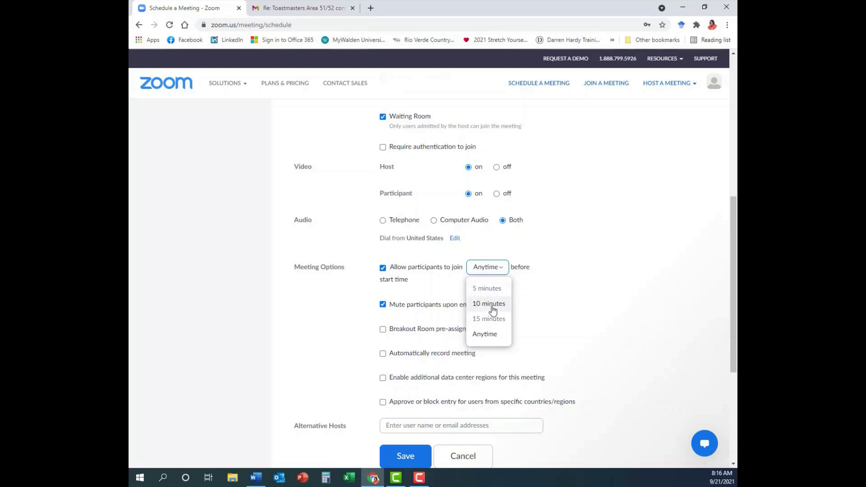
{"action": "left_click", "coordinate": [488, 334]}
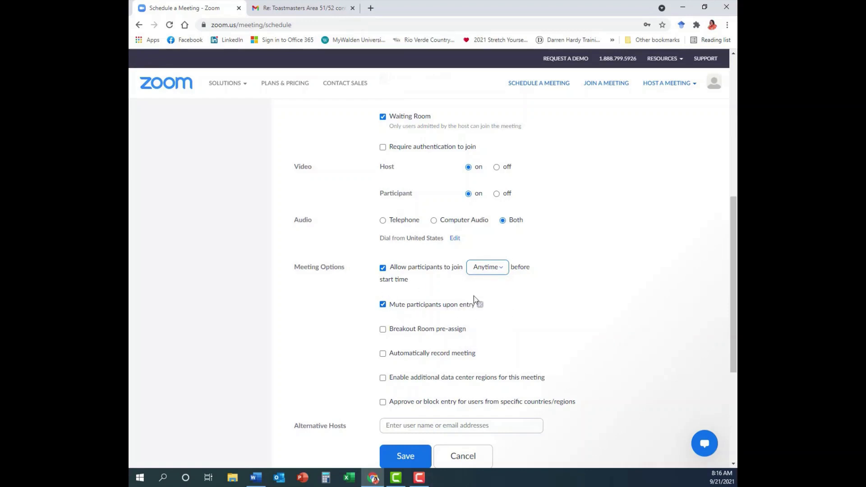
{"action": "scroll", "coordinate": [434, 318], "scroll_direction": "down", "scroll_amount": 3}
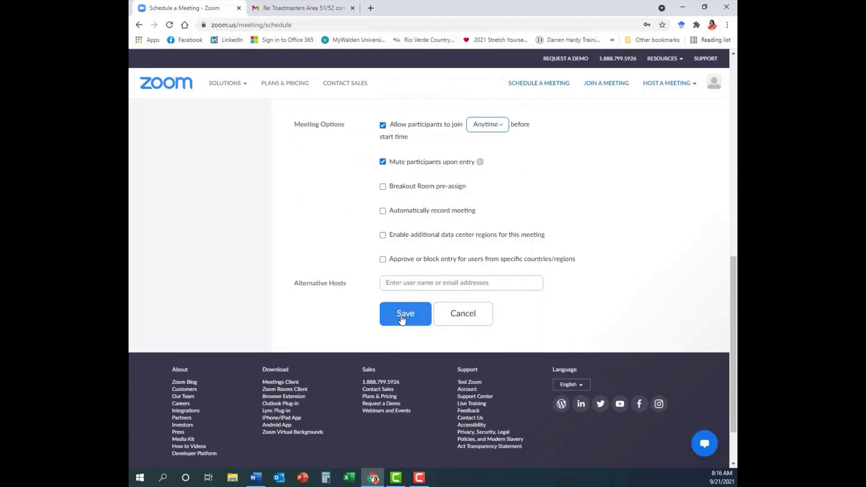
{"action": "left_click", "coordinate": [382, 211]}
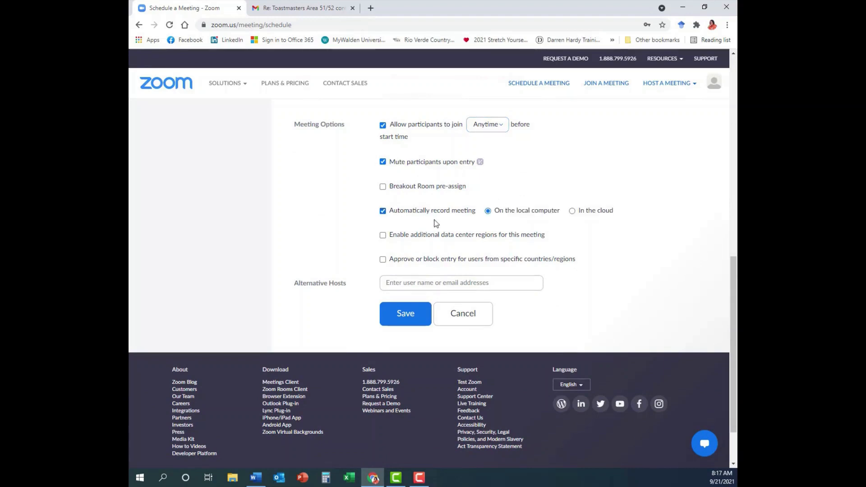
{"action": "scroll", "coordinate": [434, 158], "scroll_direction": "up", "scroll_amount": 5}
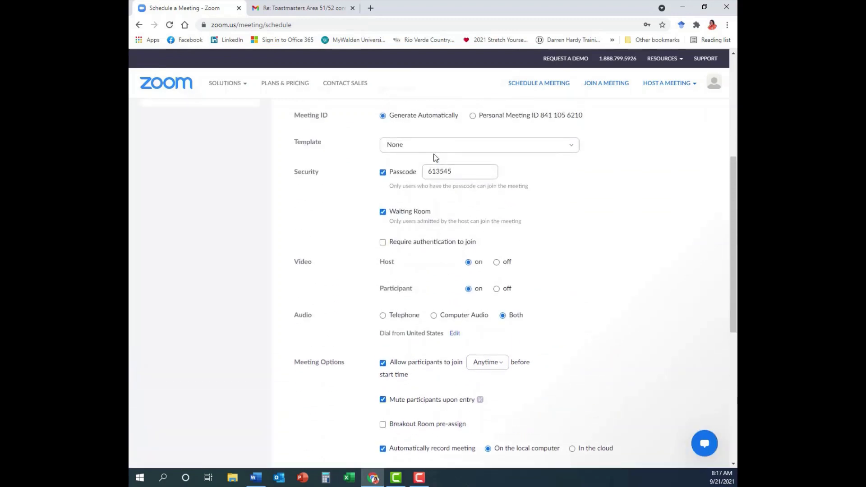
{"action": "scroll", "coordinate": [435, 158], "scroll_direction": "down", "scroll_amount": 6}
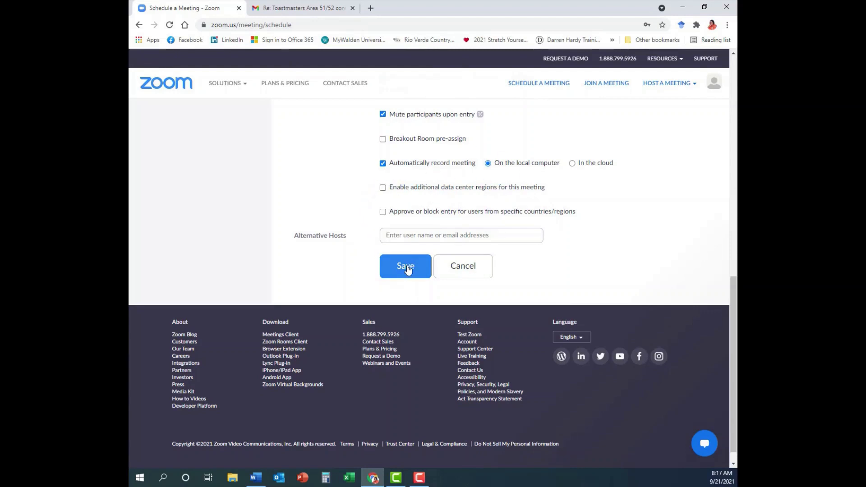
- Save the scheduled Division Contest meeting
{"action": "left_click", "coordinate": [406, 267]}
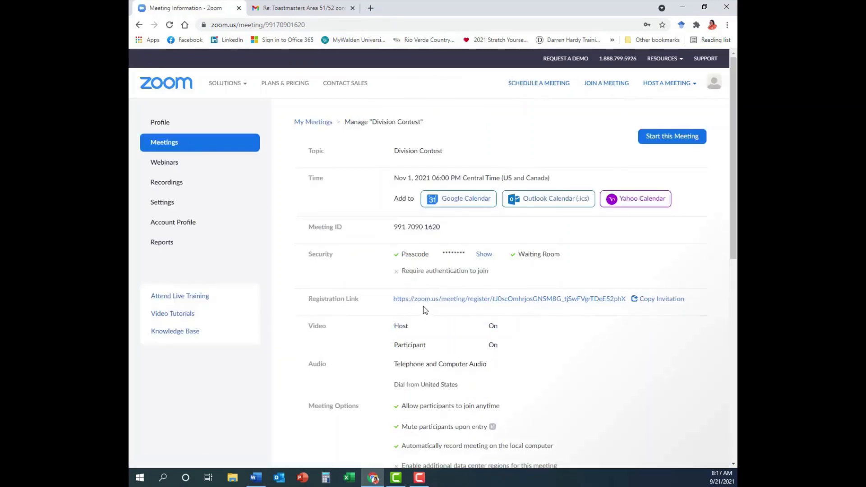
{"action": "scroll", "coordinate": [424, 309], "scroll_direction": "down", "scroll_amount": 3}
{"action": "scroll", "coordinate": [352, 188], "scroll_direction": "down", "scroll_amount": 1}
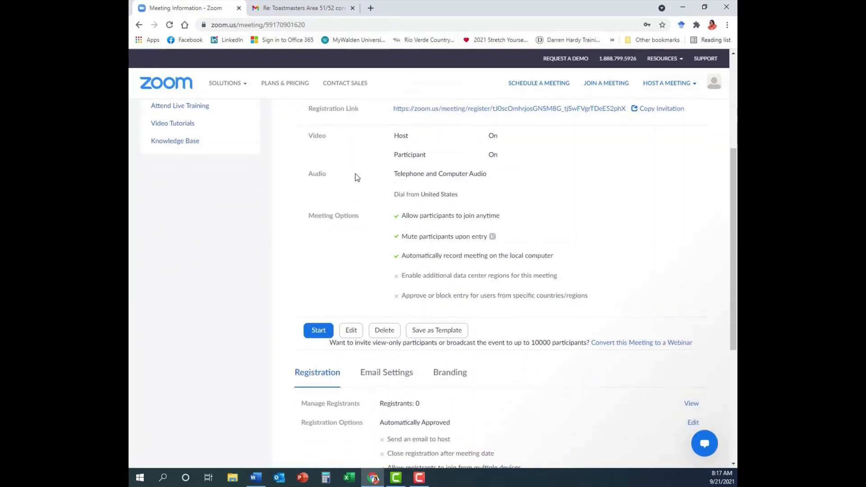
{"action": "scroll", "coordinate": [357, 176], "scroll_direction": "down", "scroll_amount": 2}
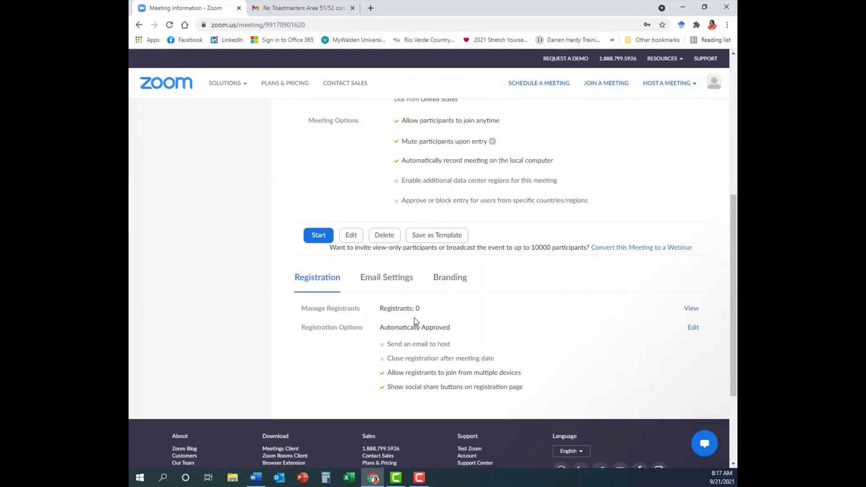
- Set registration to close after the event date and cap registrants at 100
{"action": "left_click", "coordinate": [693, 328]}
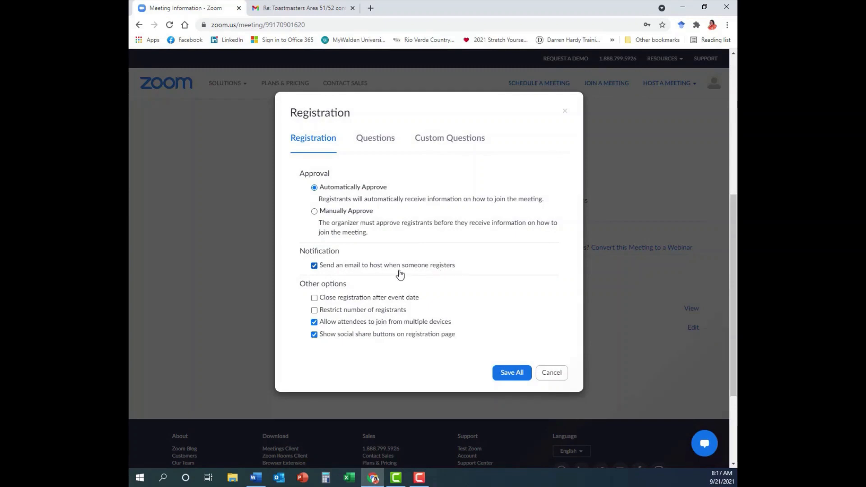
{"action": "left_click", "coordinate": [314, 298]}
{"action": "left_click", "coordinate": [315, 311]}
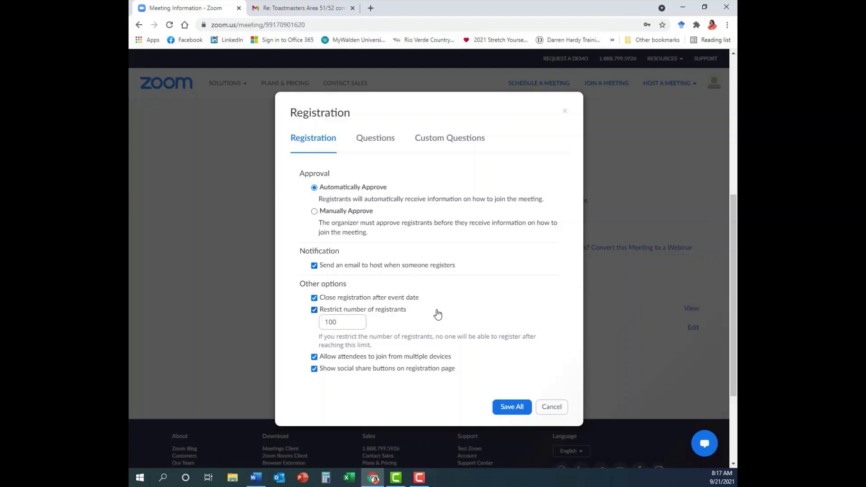
{"action": "left_click", "coordinate": [441, 140]}
- Add custom questions 'Club Name' (required) and 'District Officer Role (If applicable)' (optional)
{"action": "left_click", "coordinate": [323, 211]}
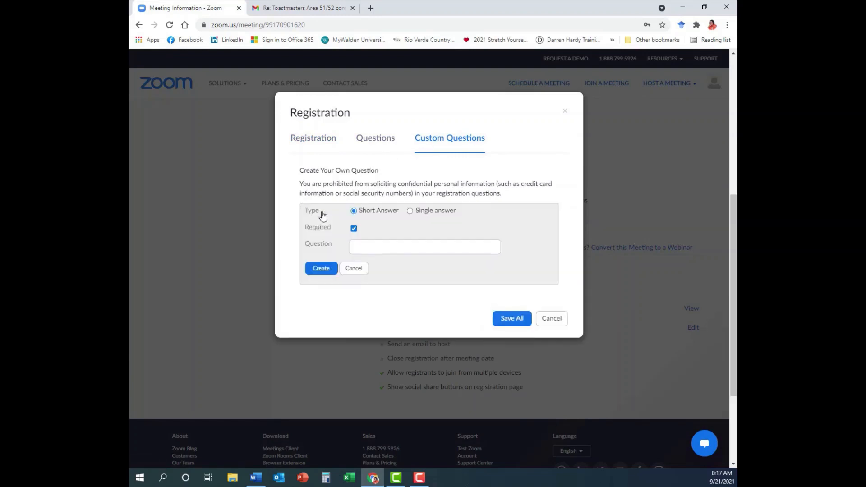
{"action": "left_click", "coordinate": [377, 249]}
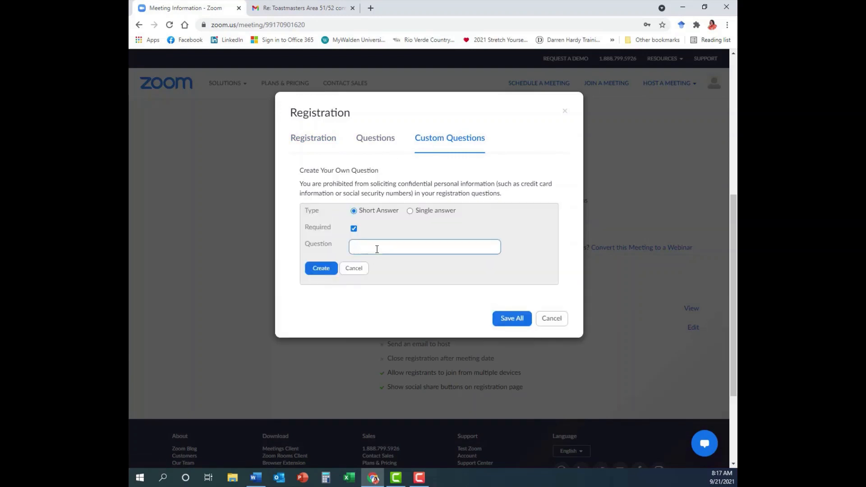
{"action": "type", "text": "Club Name"}
{"action": "left_click", "coordinate": [321, 268]}
{"action": "left_click", "coordinate": [324, 255]}
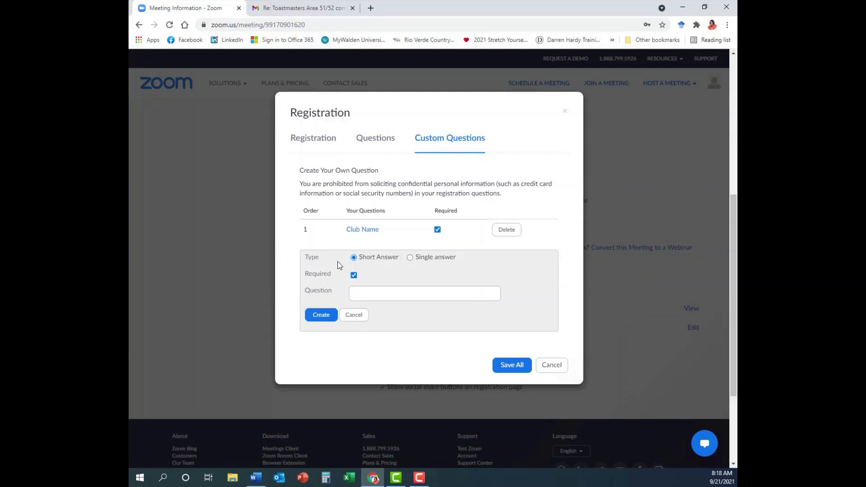
{"action": "left_click", "coordinate": [353, 275]}
{"action": "left_click", "coordinate": [355, 291]}
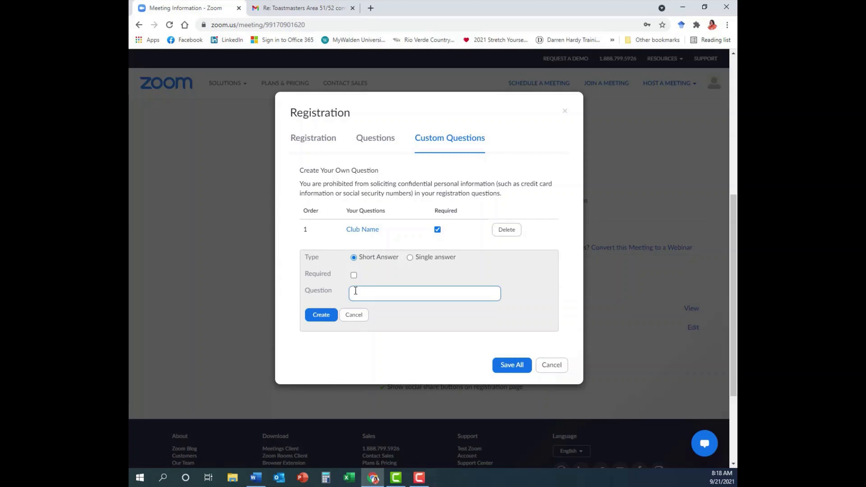
{"action": "type", "text": "District Officer Role (If applicable"}
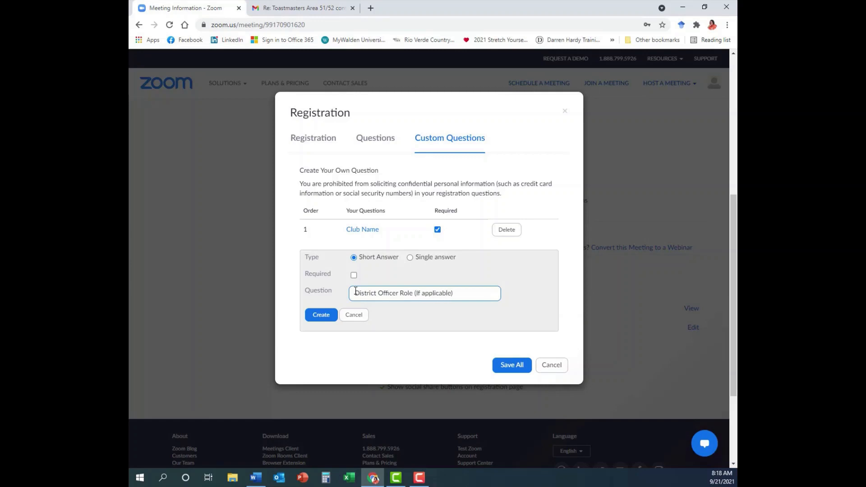
{"action": "left_click", "coordinate": [322, 315]}
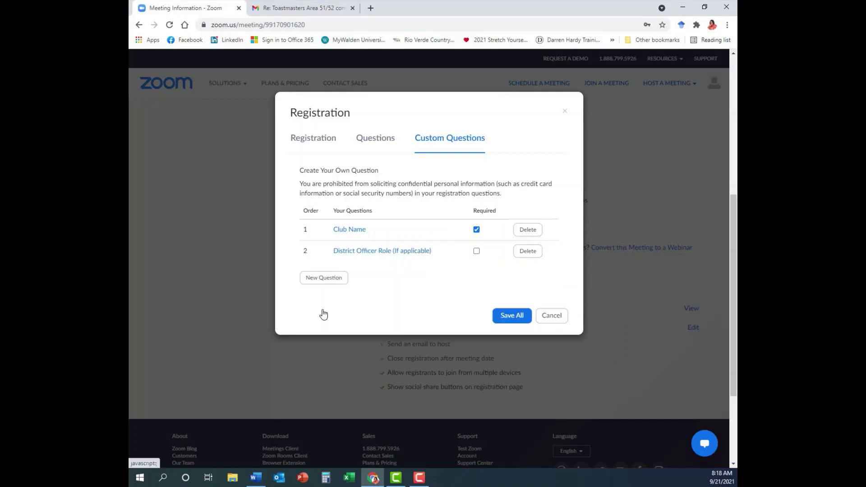
- Add an optional 'Comments' custom registration question
{"action": "left_click", "coordinate": [327, 278]}
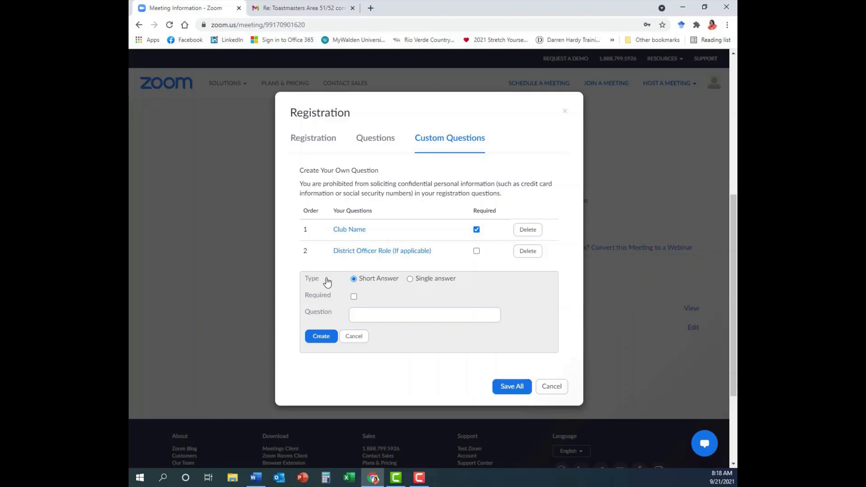
{"action": "left_click", "coordinate": [354, 296]}
{"action": "left_click", "coordinate": [354, 297]}
{"action": "left_click", "coordinate": [357, 317]}
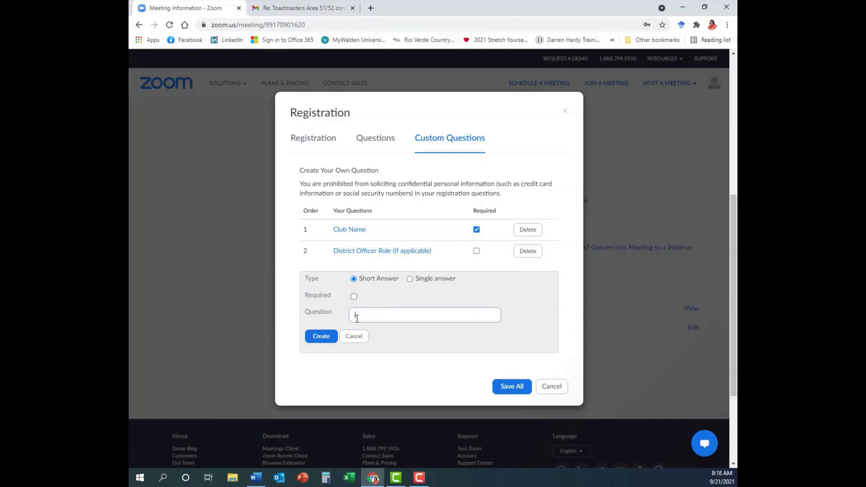
{"action": "type", "text": "Comments"}
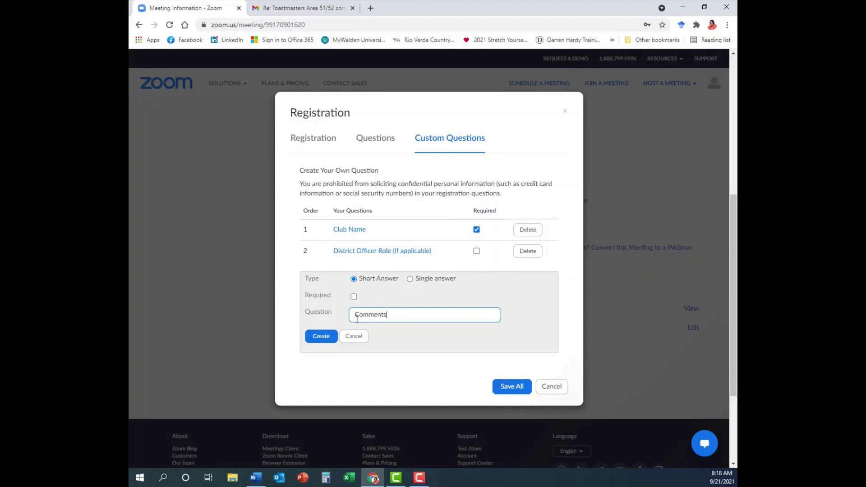
{"action": "left_click", "coordinate": [322, 336]}
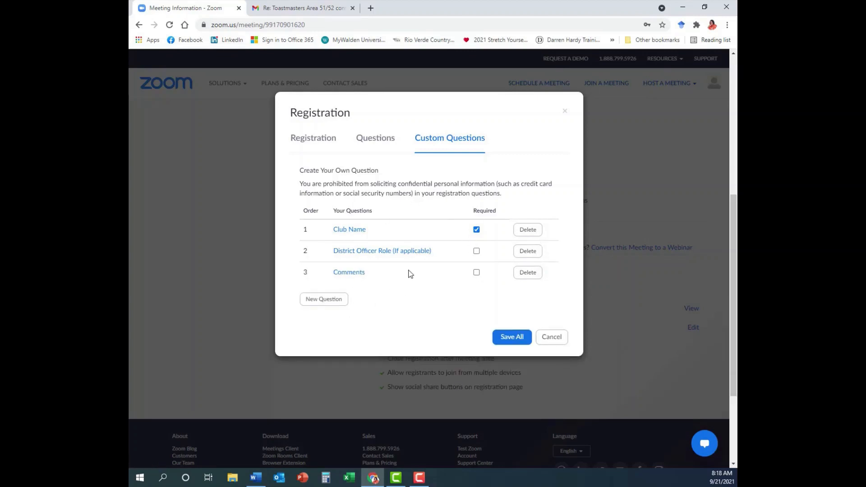
- Review the standard fields on the Questions tab and save all registration settings
{"action": "left_click", "coordinate": [384, 140]}
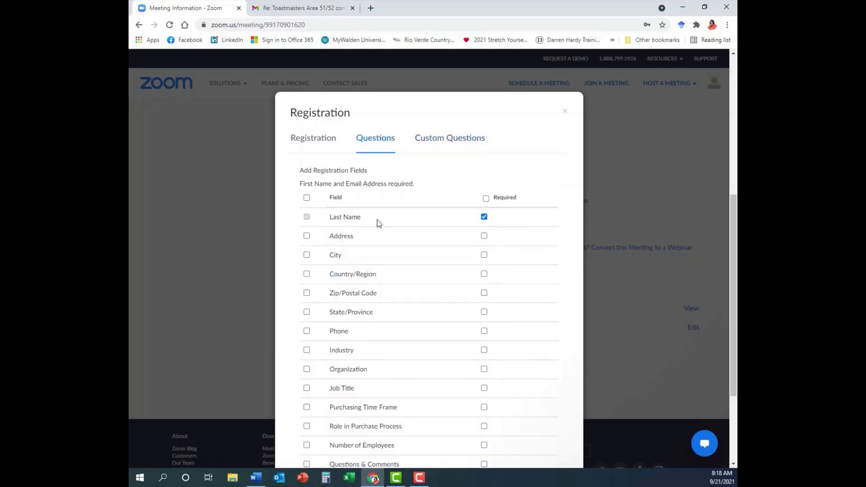
{"action": "scroll", "coordinate": [393, 241], "scroll_direction": "down", "scroll_amount": 3}
{"action": "scroll", "coordinate": [393, 243], "scroll_direction": "up", "scroll_amount": 4}
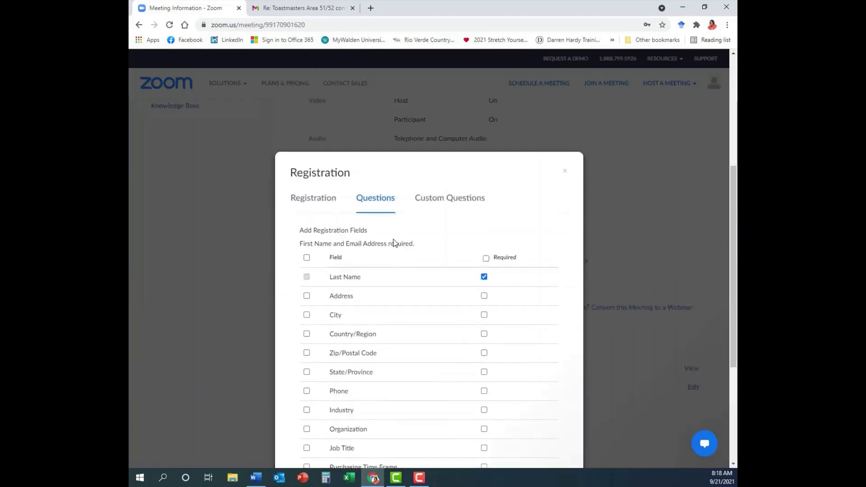
{"action": "scroll", "coordinate": [393, 242], "scroll_direction": "up", "scroll_amount": 1}
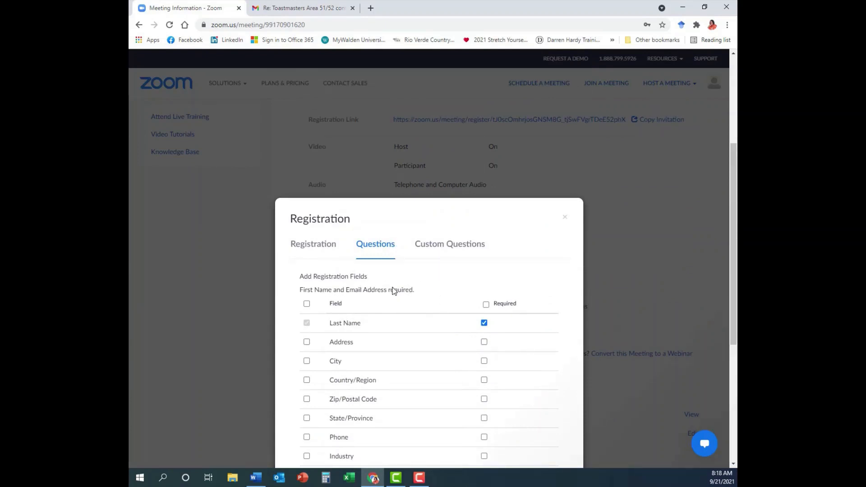
{"action": "scroll", "coordinate": [422, 297], "scroll_direction": "down", "scroll_amount": 5}
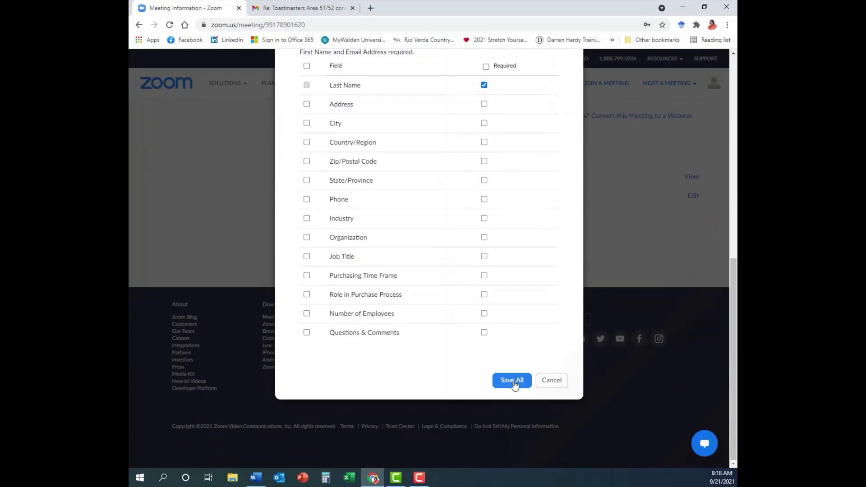
{"action": "left_click", "coordinate": [513, 381]}
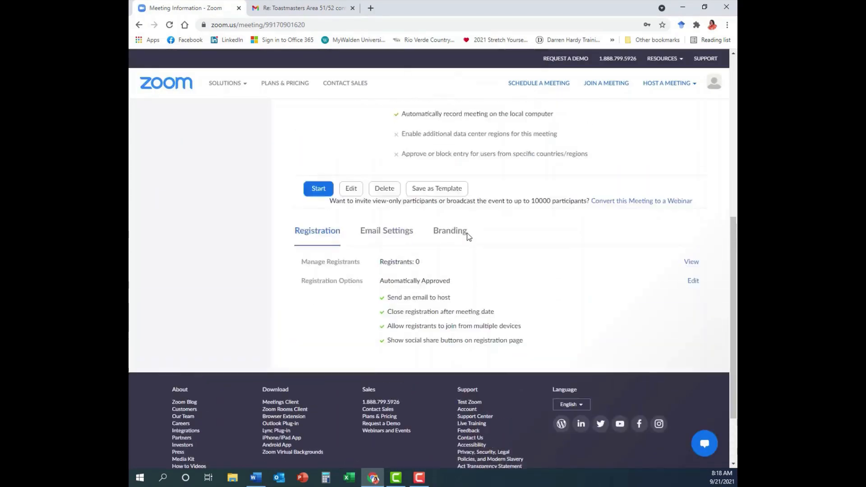
- Display the Division Contest meeting's Email Settings: language, contact and confirmation email
{"action": "scroll", "coordinate": [467, 233], "scroll_direction": "up", "scroll_amount": 8}
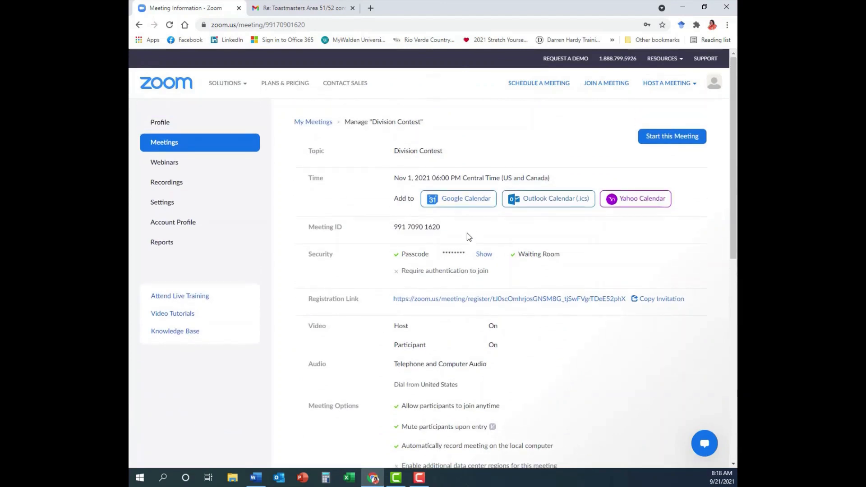
{"action": "scroll", "coordinate": [466, 233], "scroll_direction": "down", "scroll_amount": 5}
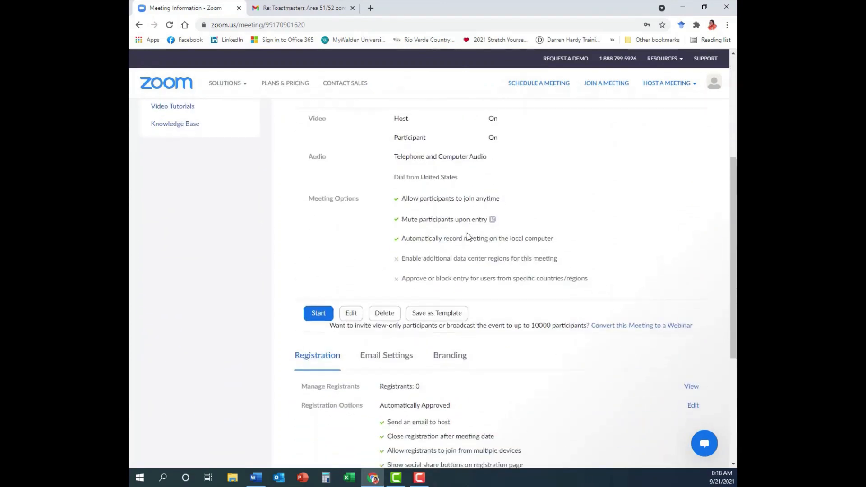
{"action": "scroll", "coordinate": [467, 232], "scroll_direction": "down", "scroll_amount": 3}
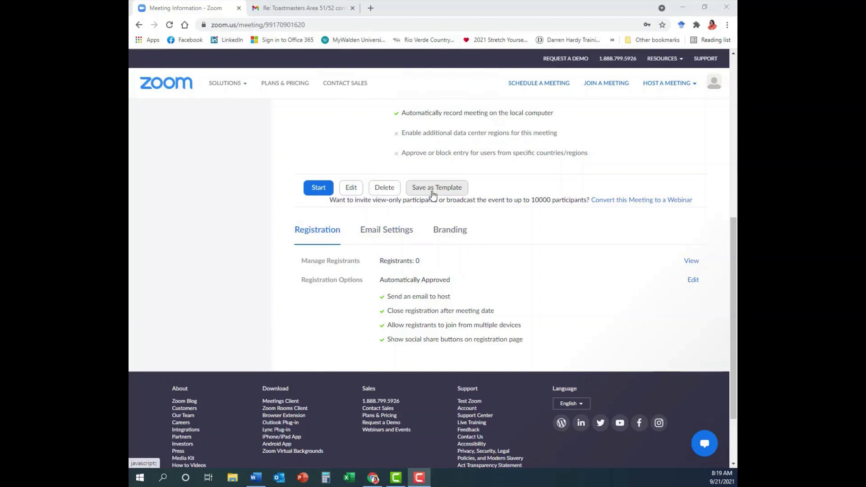
{"action": "left_click", "coordinate": [385, 235]}
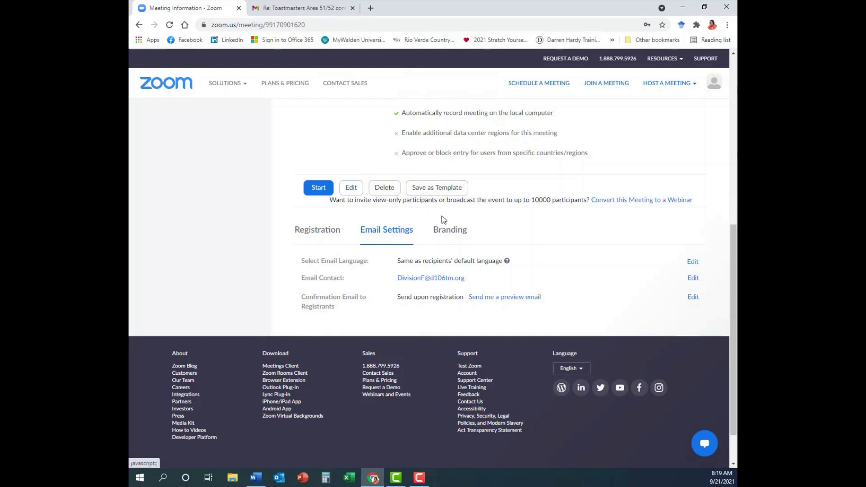
- Upload 'ToastmastersLogoColor small' as the meeting's Branding logo
{"action": "left_click", "coordinate": [452, 230]}
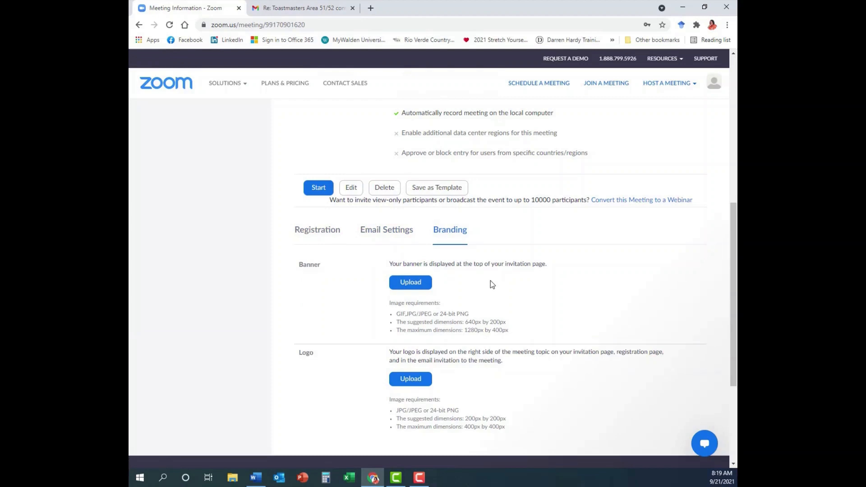
{"action": "scroll", "coordinate": [491, 281], "scroll_direction": "down", "scroll_amount": 2}
{"action": "left_click", "coordinate": [409, 285]}
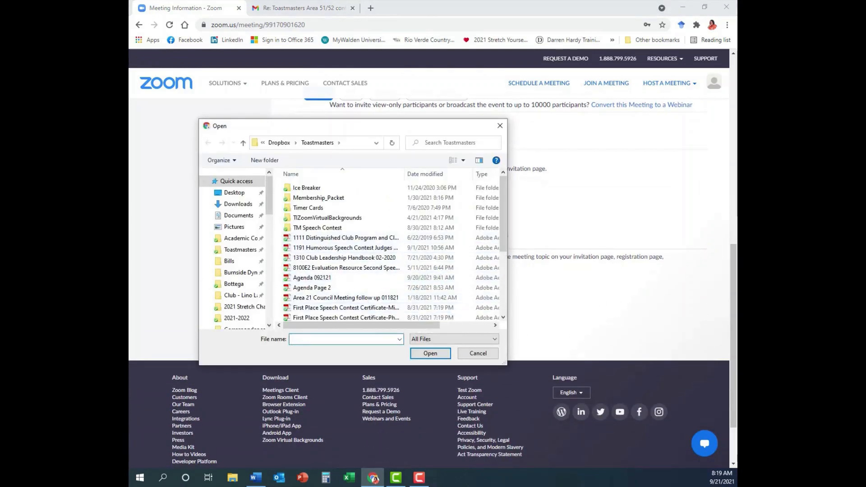
{"action": "left_click", "coordinate": [307, 263]}
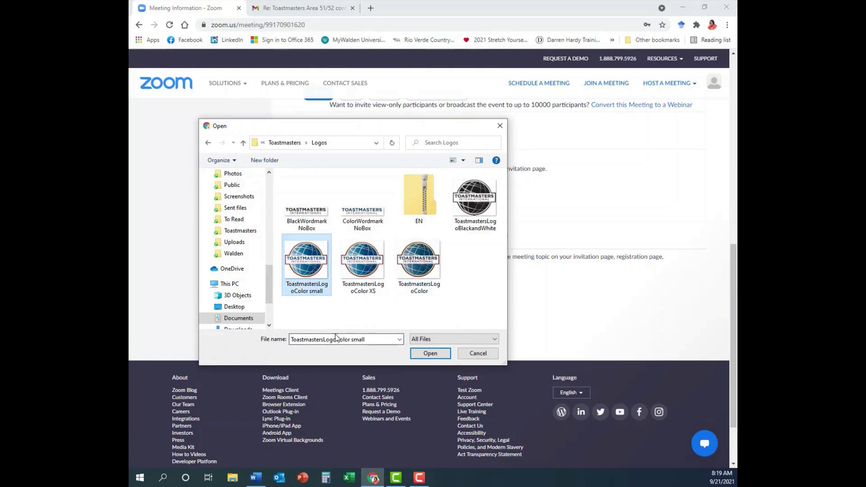
{"action": "left_click", "coordinate": [430, 353]}
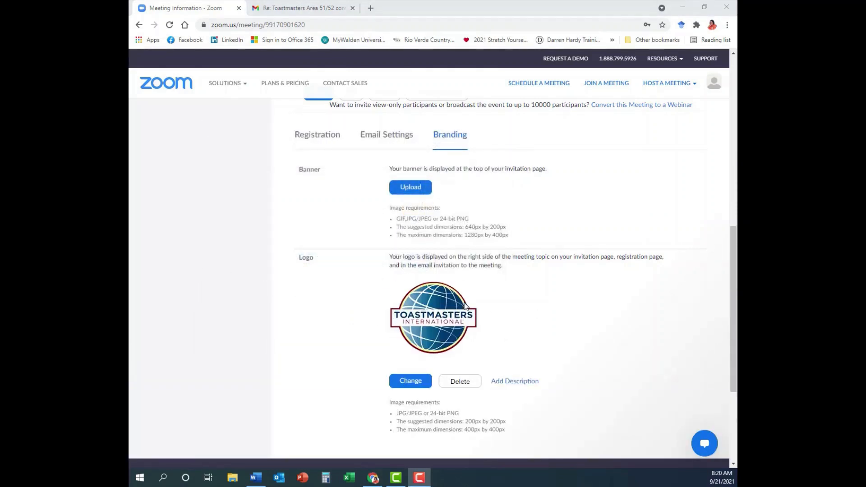
{"action": "scroll", "coordinate": [521, 319], "scroll_direction": "down", "scroll_amount": 3}
{"action": "scroll", "coordinate": [518, 311], "scroll_direction": "up", "scroll_amount": 6}
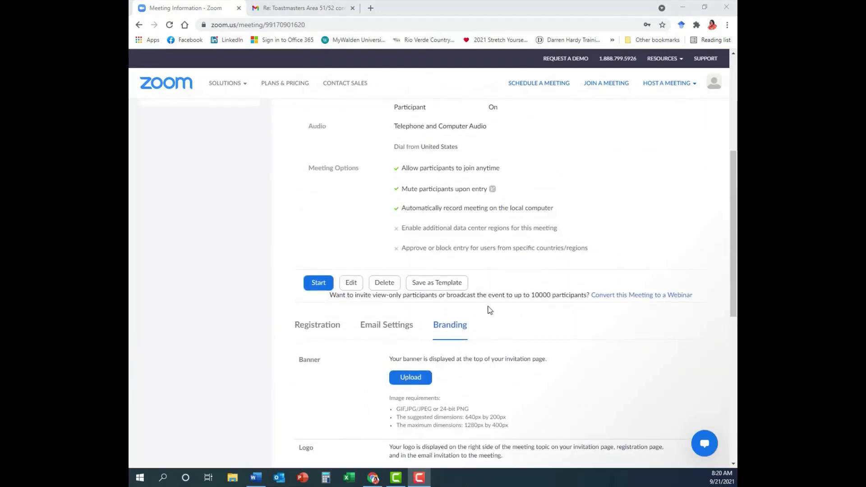
- Review the meeting's Registration, Email Settings and Branding tabs
{"action": "left_click", "coordinate": [312, 326]}
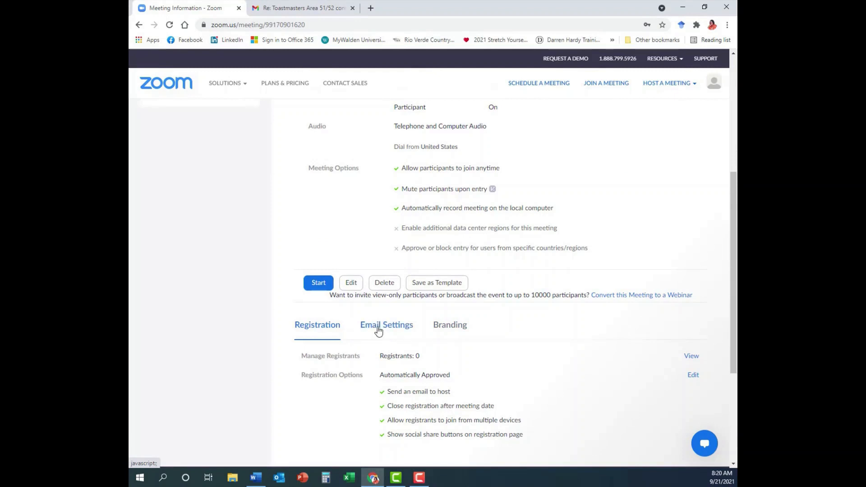
{"action": "left_click", "coordinate": [378, 330]}
{"action": "left_click", "coordinate": [449, 327]}
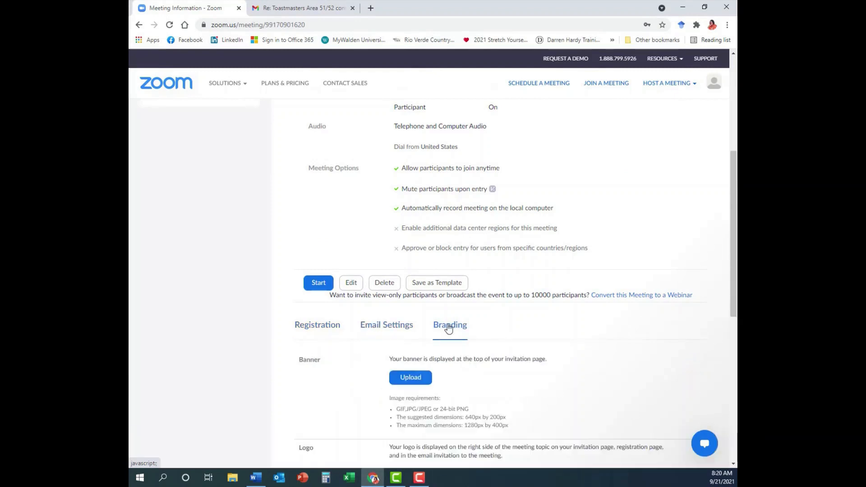
- Save the meeting as a template named 'Division Contest'
{"action": "left_click", "coordinate": [446, 284]}
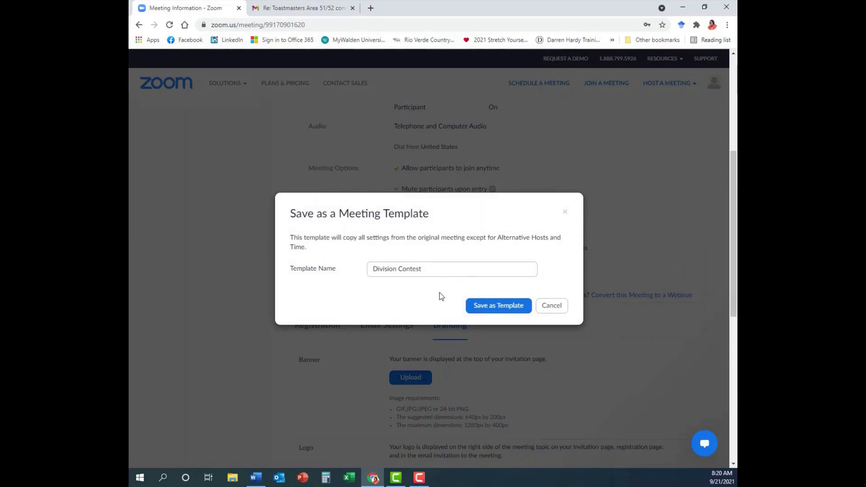
{"action": "left_click", "coordinate": [498, 307]}
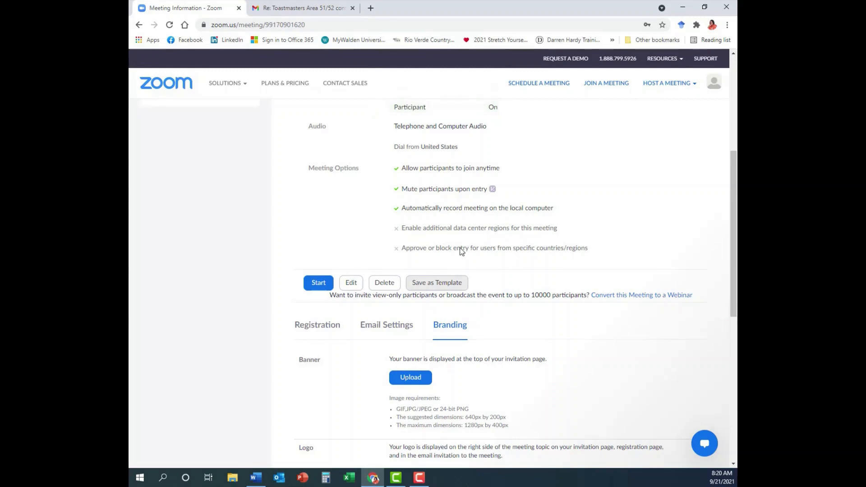
{"action": "scroll", "coordinate": [204, 296], "scroll_direction": "up", "scroll_amount": 5}
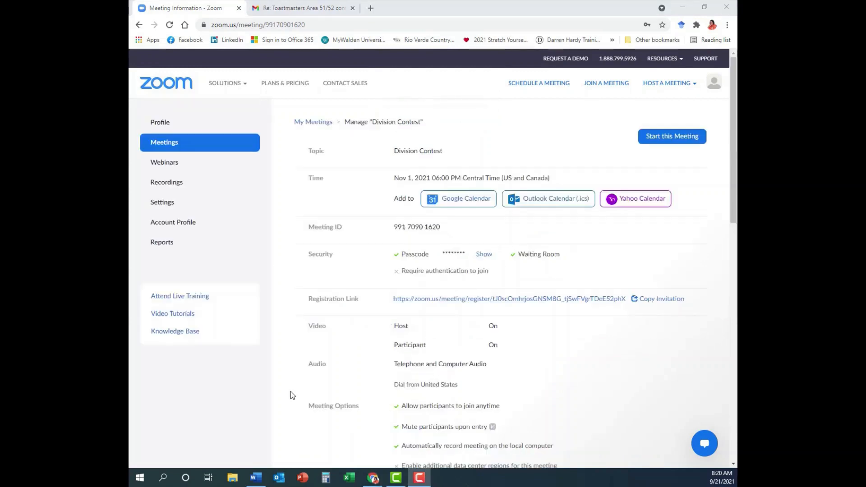
- Go back to My Meetings and start a new Schedule a Meeting form
{"action": "left_click", "coordinate": [313, 123]}
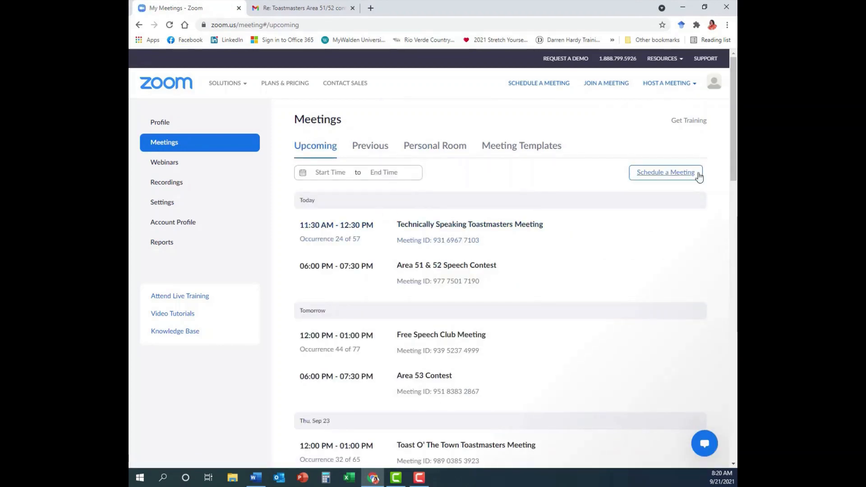
{"action": "left_click", "coordinate": [661, 174]}
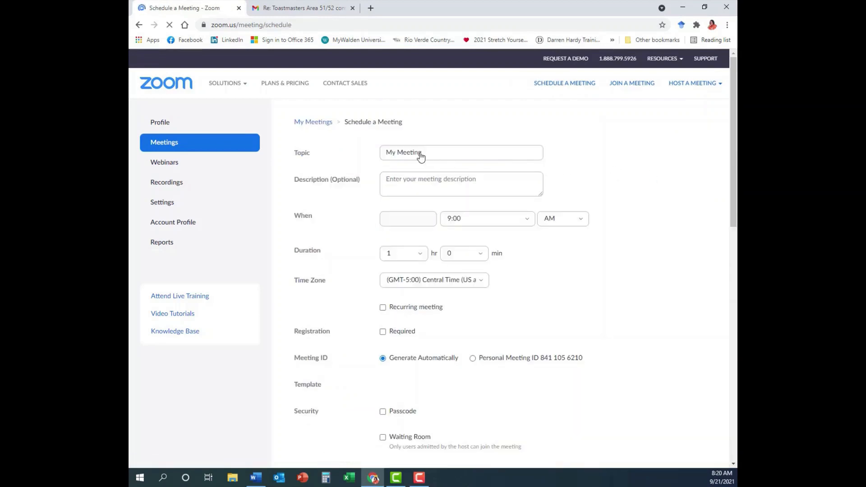
- Replace the default topic 'My Meeting' with 'Division F Speech Contest'
{"action": "left_click", "coordinate": [392, 153]}
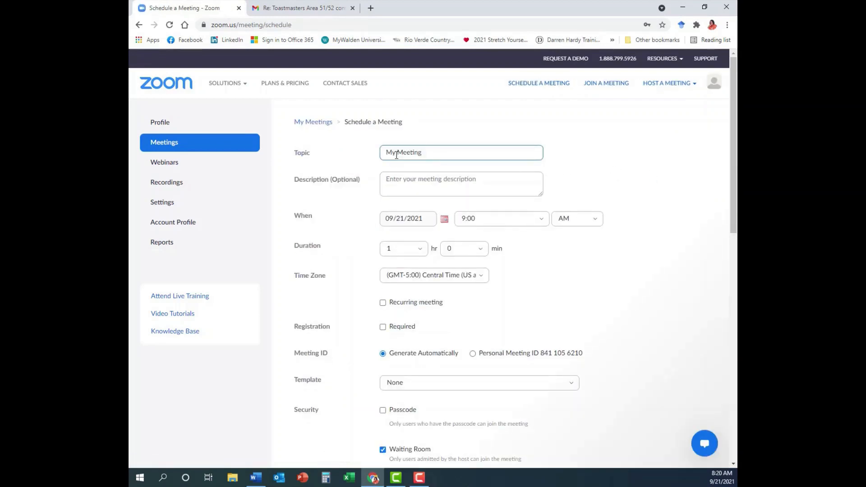
{"action": "left_click_drag", "start_coordinate": [420, 152], "coordinate": [375, 155]}
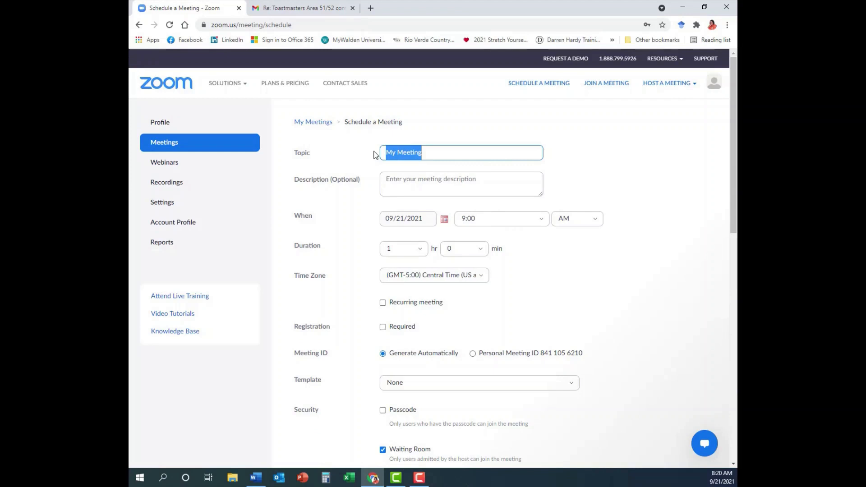
{"action": "type", "text": "Division "}
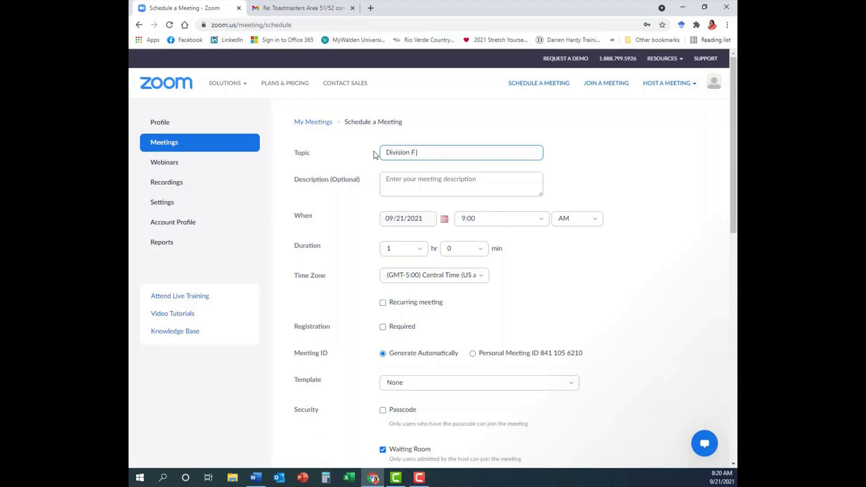
{"action": "type", "text": "F Speech Contest"}
{"action": "left_click", "coordinate": [399, 182]}
- Set the meeting date to 09/25/2021
{"action": "left_click", "coordinate": [434, 220]}
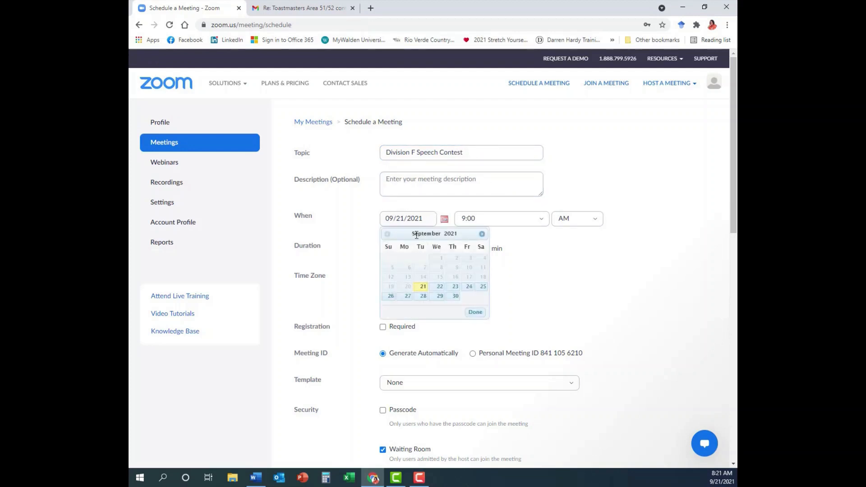
{"action": "left_click", "coordinate": [482, 286]}
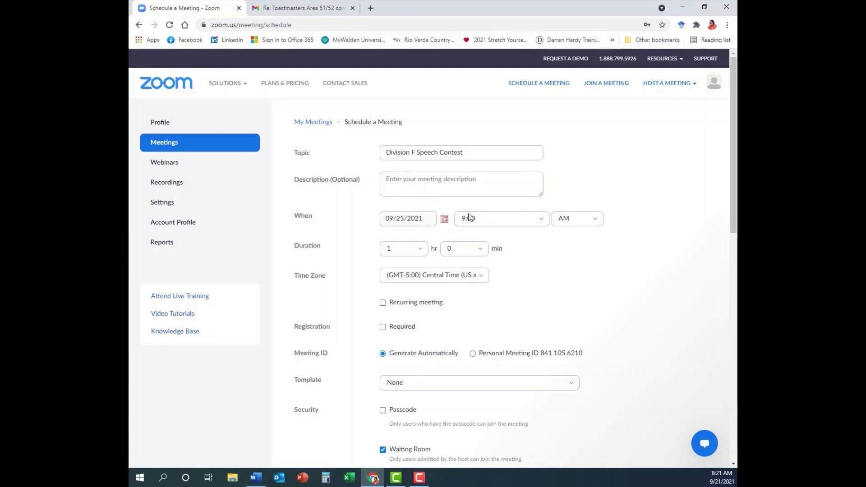
{"action": "scroll", "coordinate": [537, 278], "scroll_direction": "down", "scroll_amount": 2}
- Apply the Division Contest template to the new meeting
{"action": "left_click", "coordinate": [460, 288]}
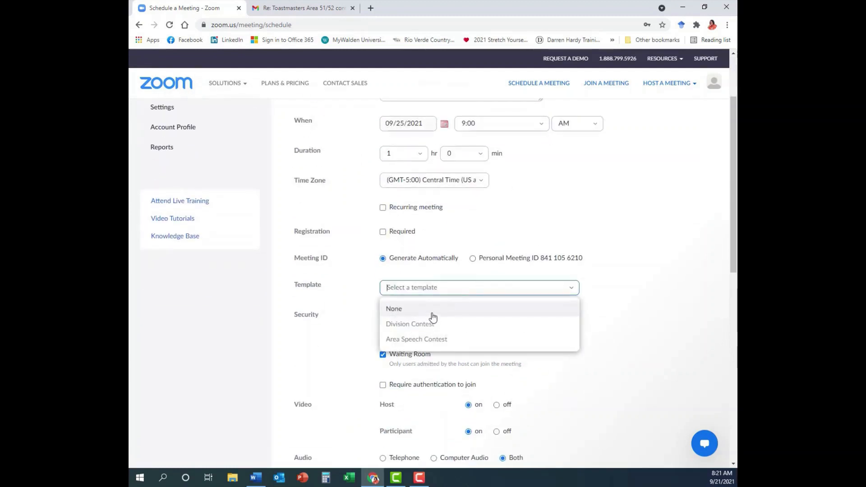
{"action": "left_click", "coordinate": [421, 325]}
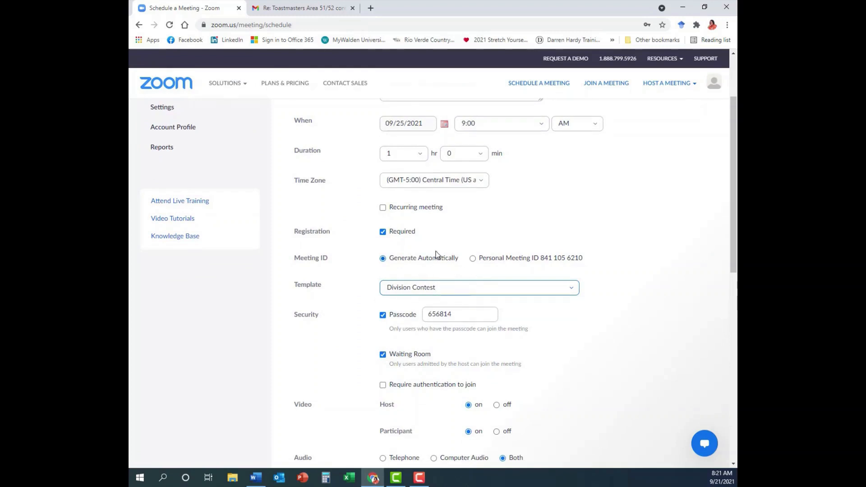
{"action": "scroll", "coordinate": [491, 144], "scroll_direction": "up", "scroll_amount": 2}
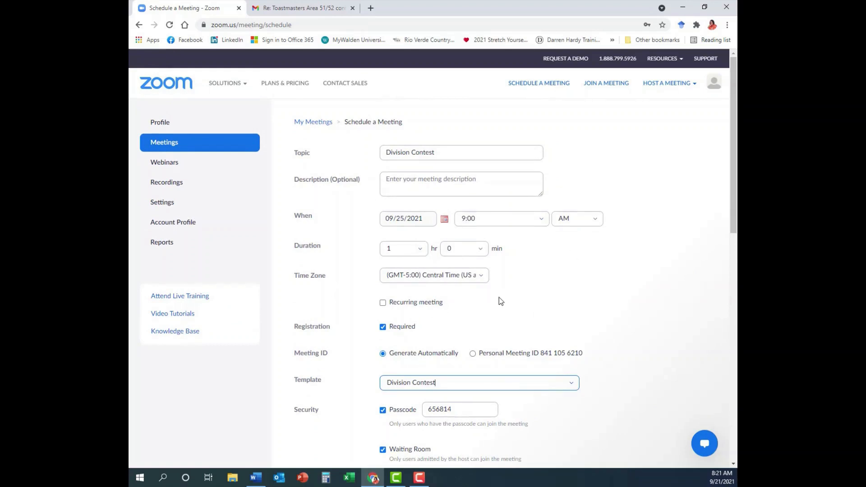
{"action": "scroll", "coordinate": [499, 297], "scroll_direction": "down", "scroll_amount": 3}
{"action": "scroll", "coordinate": [468, 415], "scroll_direction": "down", "scroll_amount": 7}
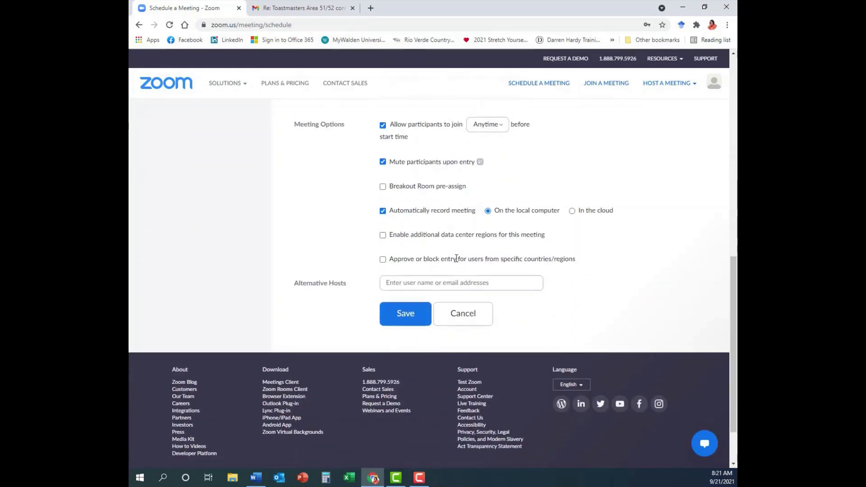
{"action": "scroll", "coordinate": [433, 253], "scroll_direction": "up", "scroll_amount": 10}
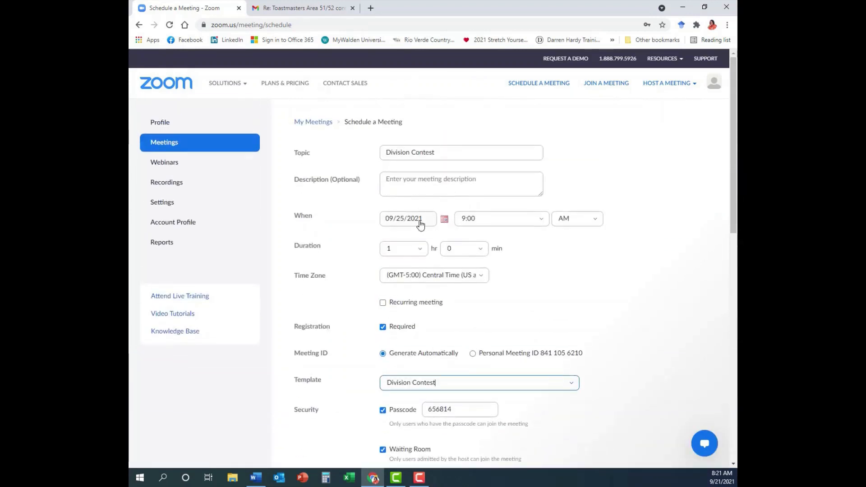
- Set the start time to 6:00 PM and the duration to 2 hours
{"action": "left_click", "coordinate": [505, 220]}
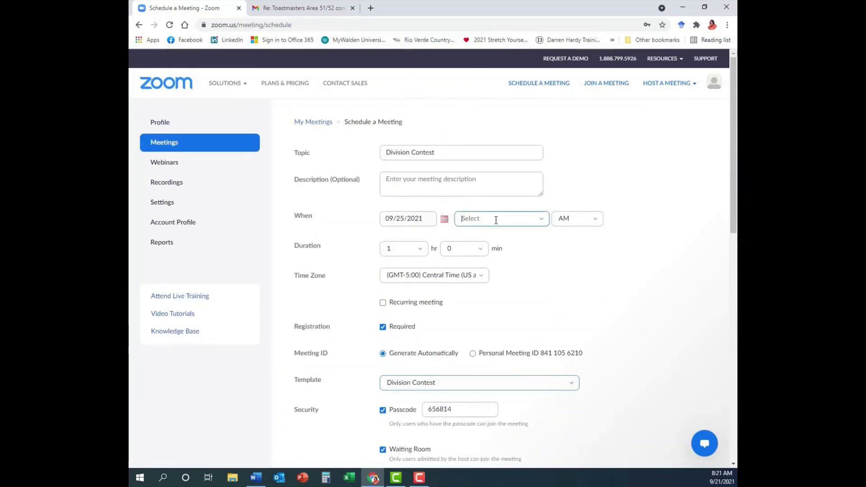
{"action": "scroll", "coordinate": [473, 261], "scroll_direction": "up", "scroll_amount": 1}
{"action": "scroll", "coordinate": [473, 271], "scroll_direction": "up", "scroll_amount": 2}
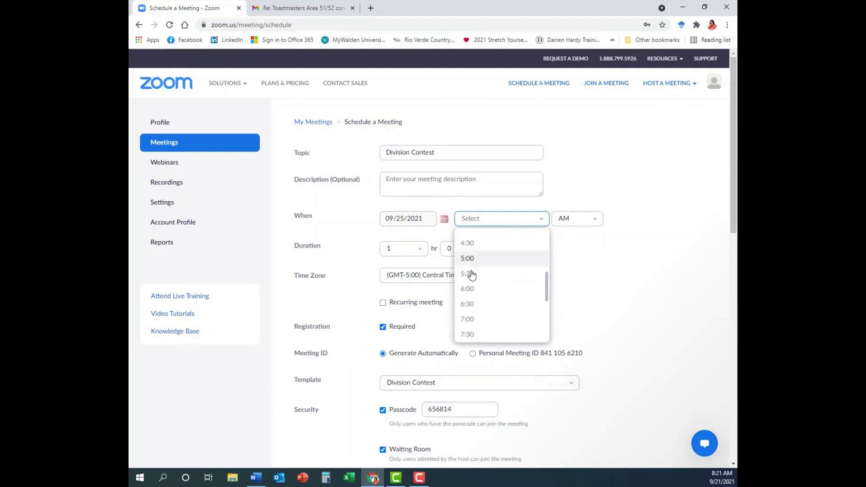
{"action": "left_click", "coordinate": [470, 288]}
{"action": "left_click", "coordinate": [568, 219]}
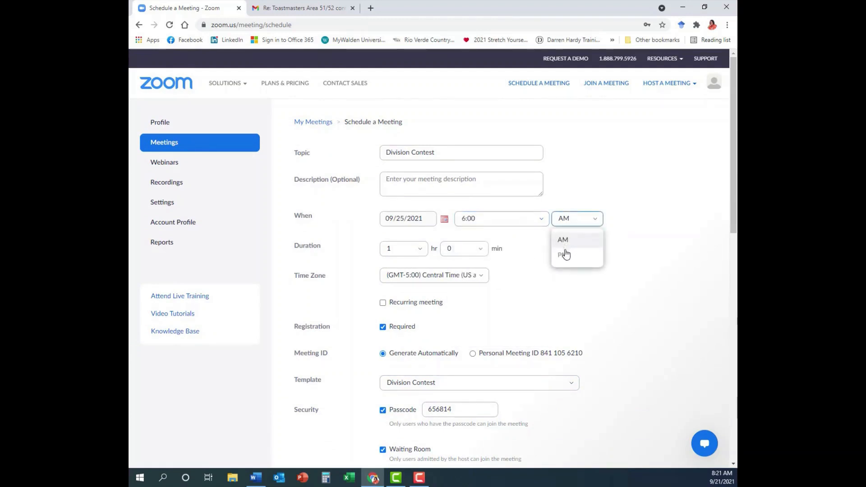
{"action": "left_click", "coordinate": [562, 257]}
{"action": "left_click", "coordinate": [420, 248]}
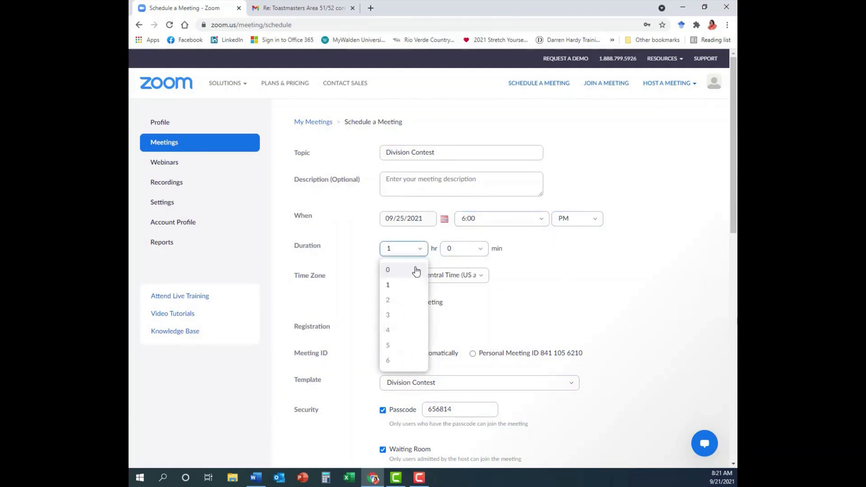
{"action": "left_click", "coordinate": [399, 302]}
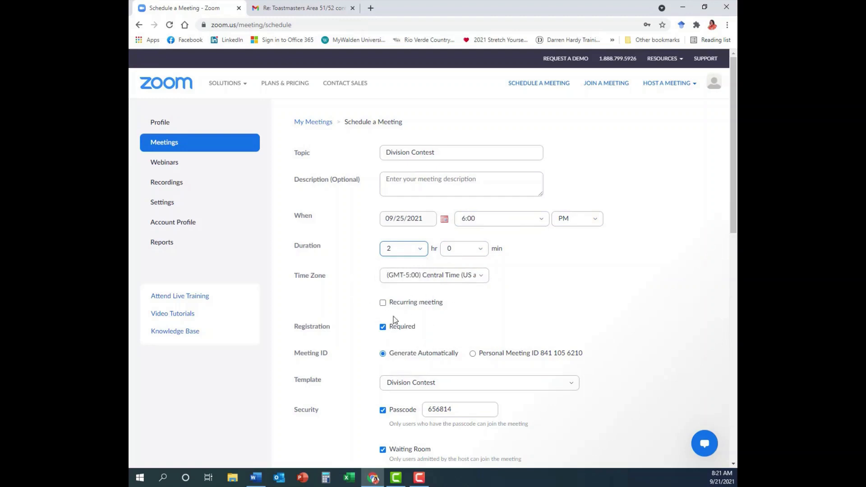
- Save the Division F Speech Contest meeting
{"action": "scroll", "coordinate": [358, 266], "scroll_direction": "down", "scroll_amount": 2}
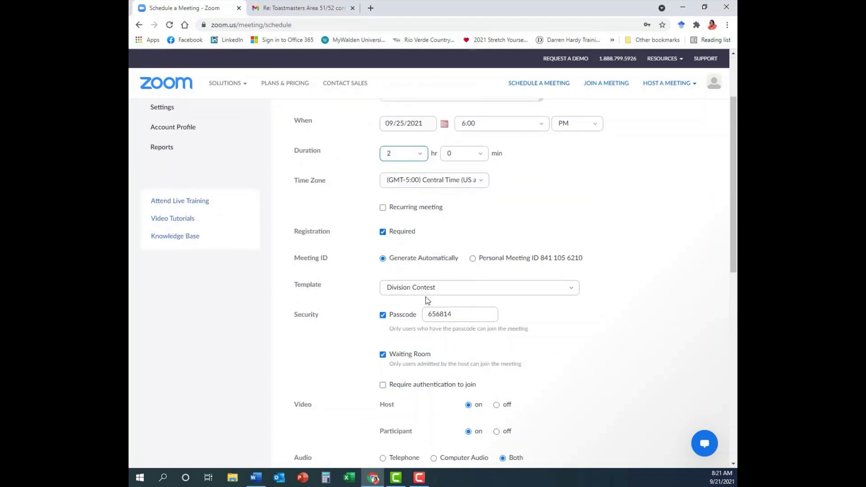
{"action": "scroll", "coordinate": [517, 326], "scroll_direction": "down", "scroll_amount": 2}
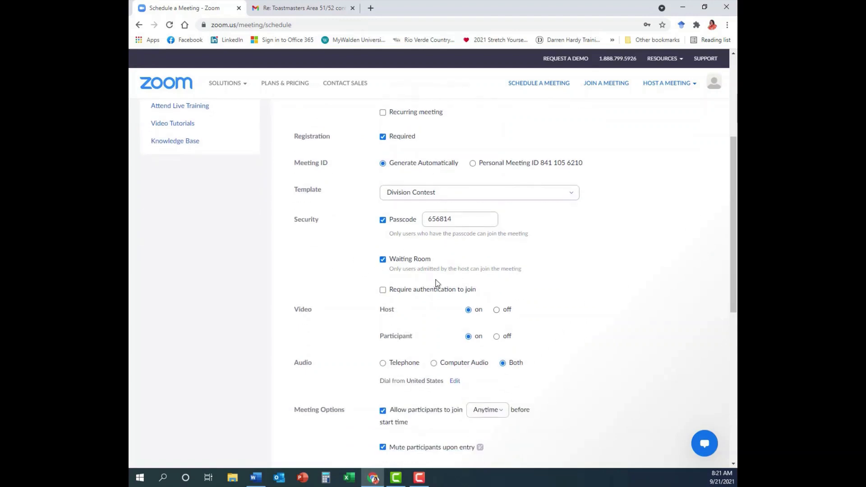
{"action": "scroll", "coordinate": [473, 291], "scroll_direction": "down", "scroll_amount": 2}
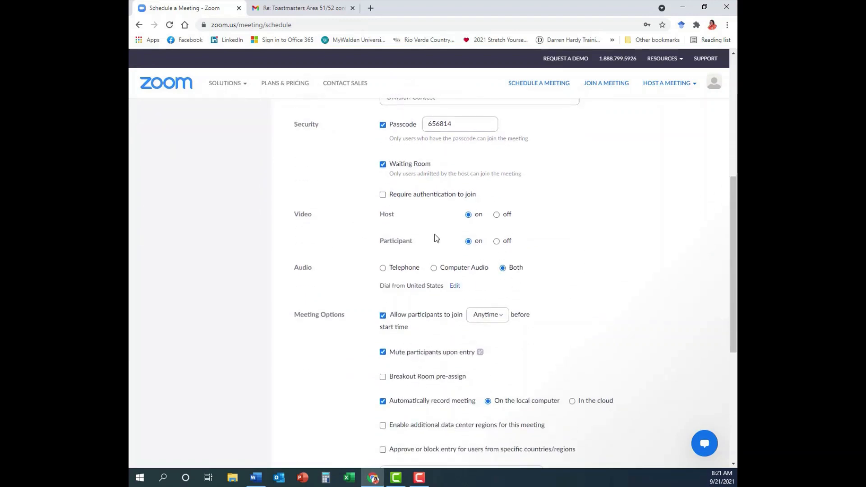
{"action": "scroll", "coordinate": [414, 318], "scroll_direction": "down", "scroll_amount": 2}
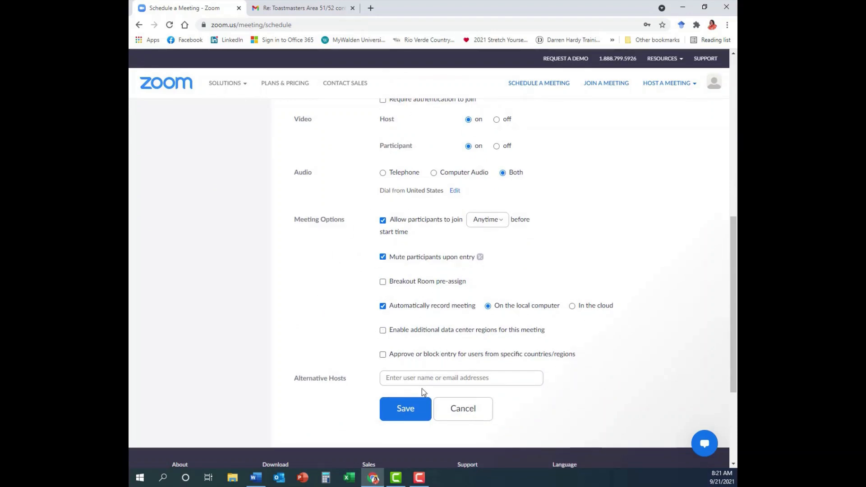
{"action": "left_click", "coordinate": [407, 411]}
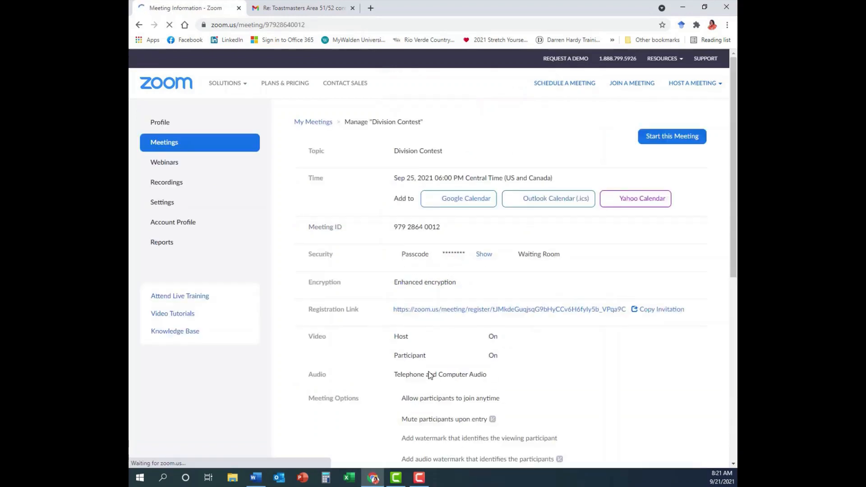
- Inspect the three custom registration questions, then cancel the registration options unchanged
{"action": "scroll", "coordinate": [435, 365], "scroll_direction": "down", "scroll_amount": 3}
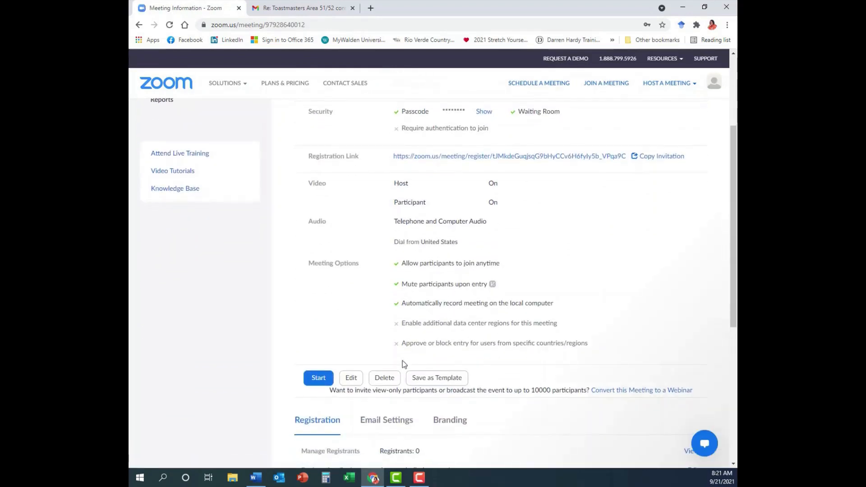
{"action": "scroll", "coordinate": [354, 361], "scroll_direction": "down", "scroll_amount": 4}
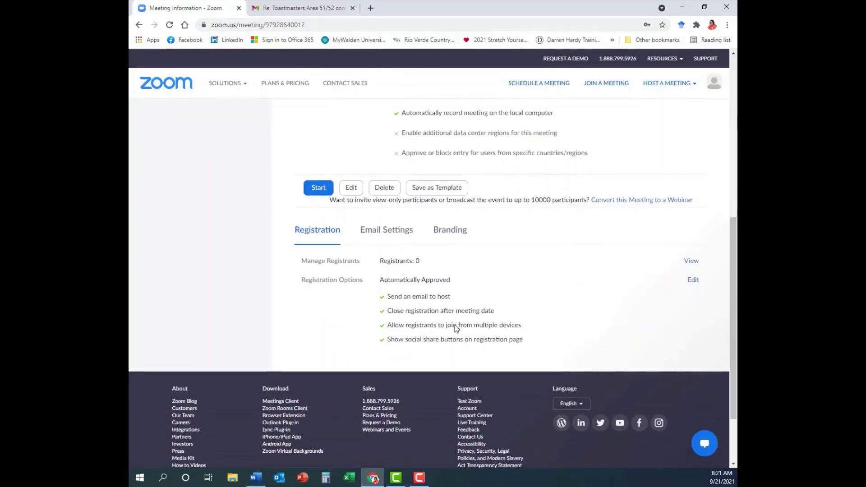
{"action": "left_click", "coordinate": [693, 281]}
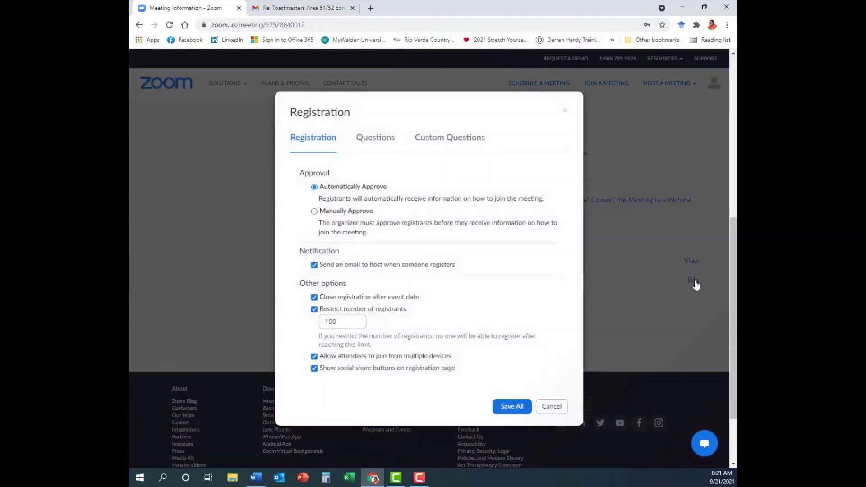
{"action": "left_click", "coordinate": [457, 142]}
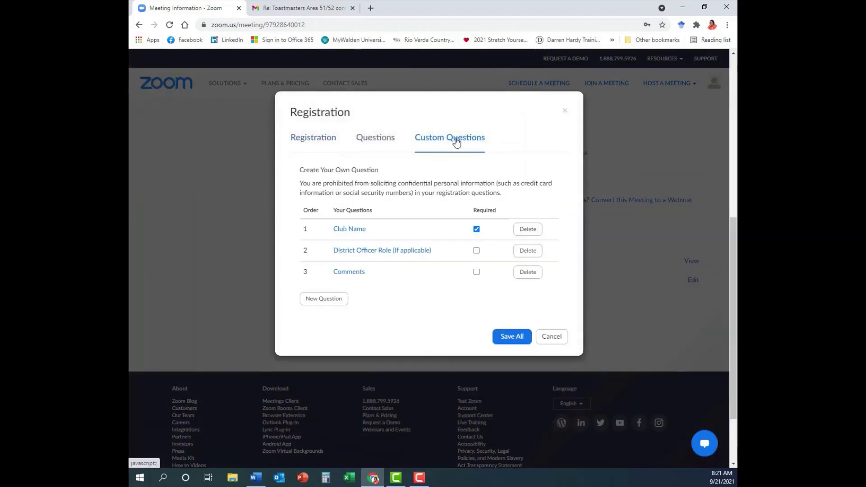
{"action": "left_click", "coordinate": [556, 339]}
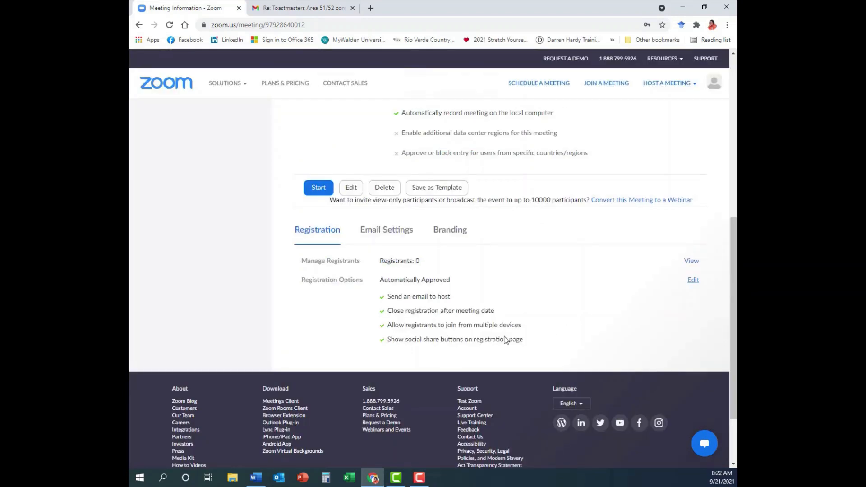
{"action": "scroll", "coordinate": [505, 340], "scroll_direction": "up", "scroll_amount": 10}
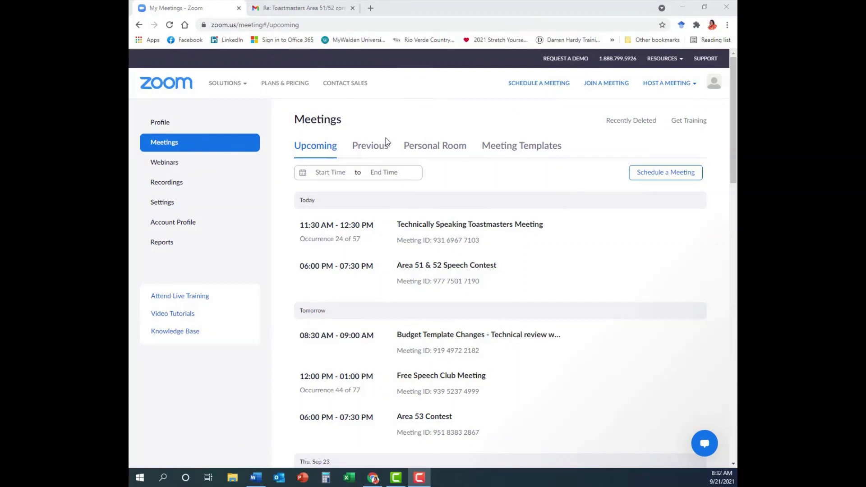
- Create a meeting from the Club Meeting template titled 'My Club Meeting' with a Tuesdays description
{"action": "left_click", "coordinate": [528, 151]}
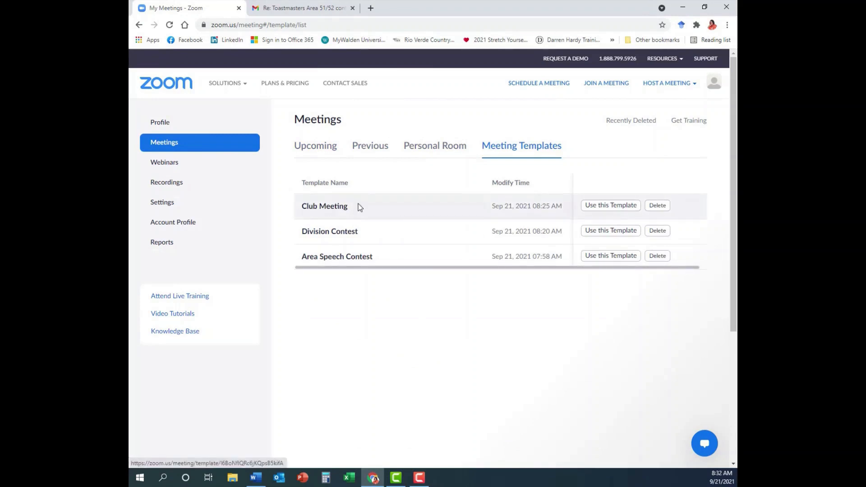
{"action": "left_click", "coordinate": [615, 207]}
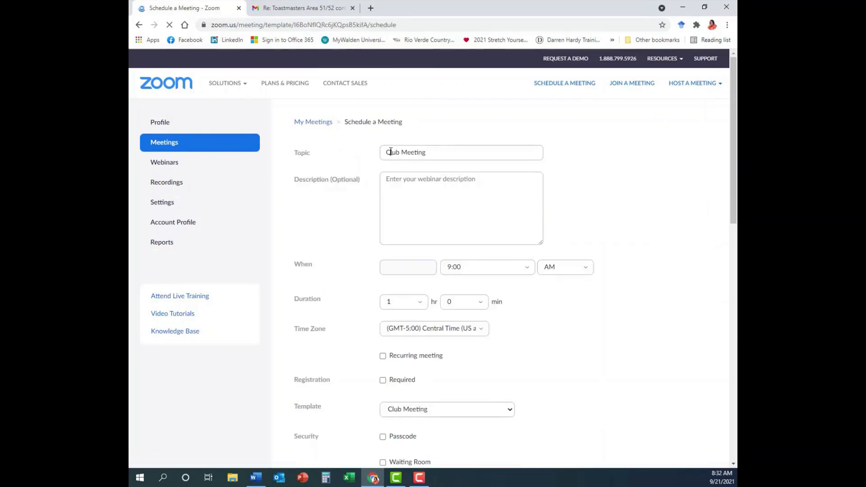
{"action": "left_click", "coordinate": [385, 152]}
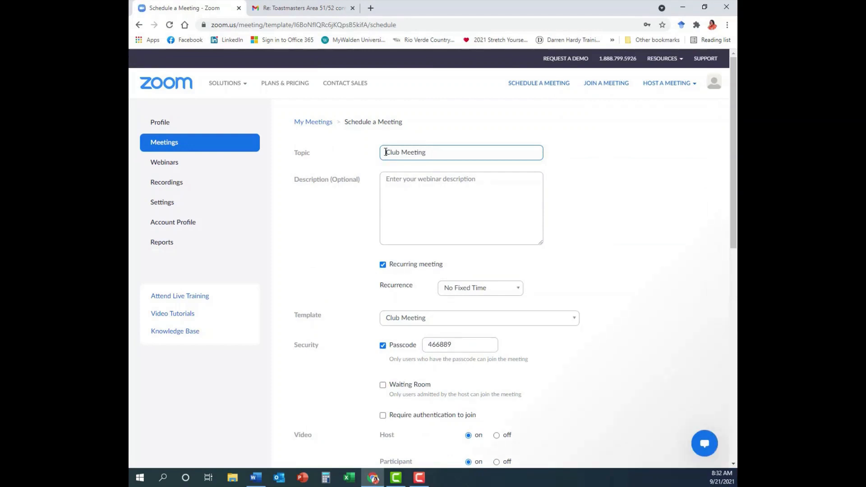
{"action": "type", "text": "My"}
{"action": "left_click", "coordinate": [384, 180]}
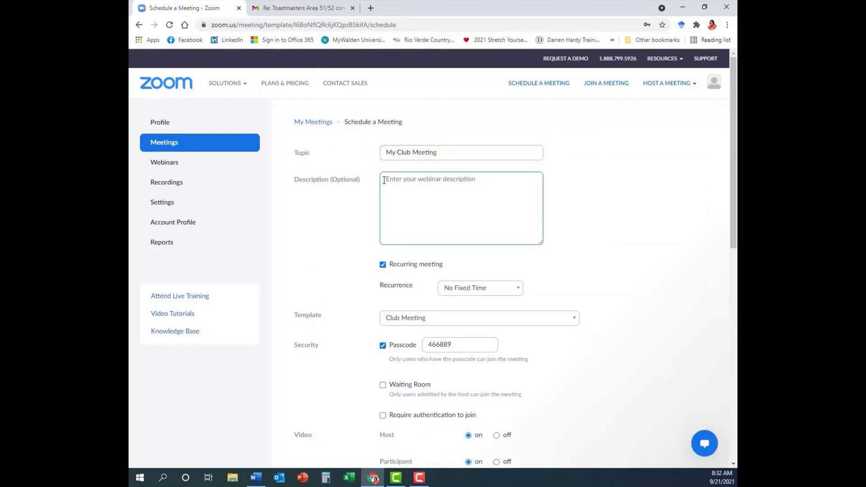
{"action": "type", "text": "Meeting for"}
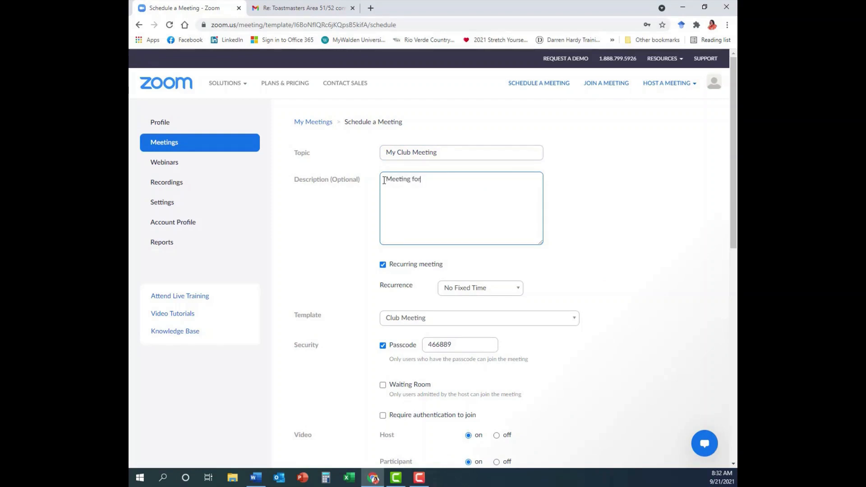
{"action": "type", "text": " my club whic"}
{"action": "type", "text": "meeti"}
{"action": "type", "text": "s on Tuesdays"}
- Make the meeting recur weekly, starting 6:30 PM for 1 hr 30 min
{"action": "left_click", "coordinate": [464, 288]}
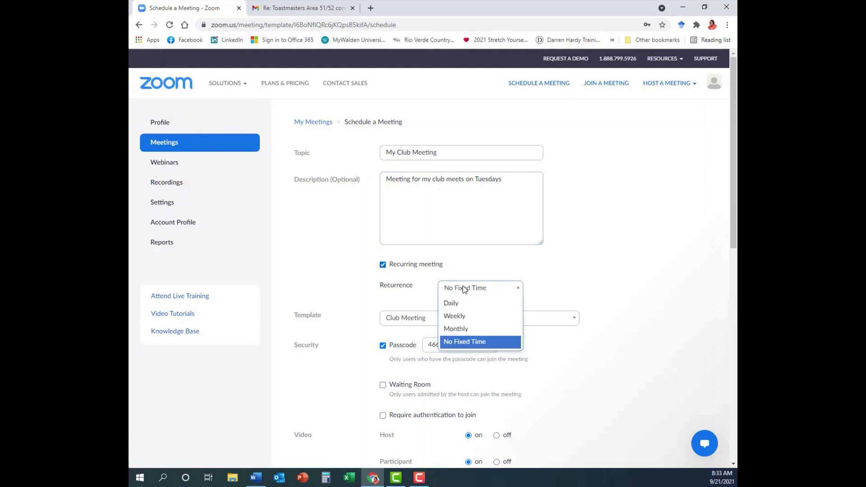
{"action": "left_click", "coordinate": [455, 317]}
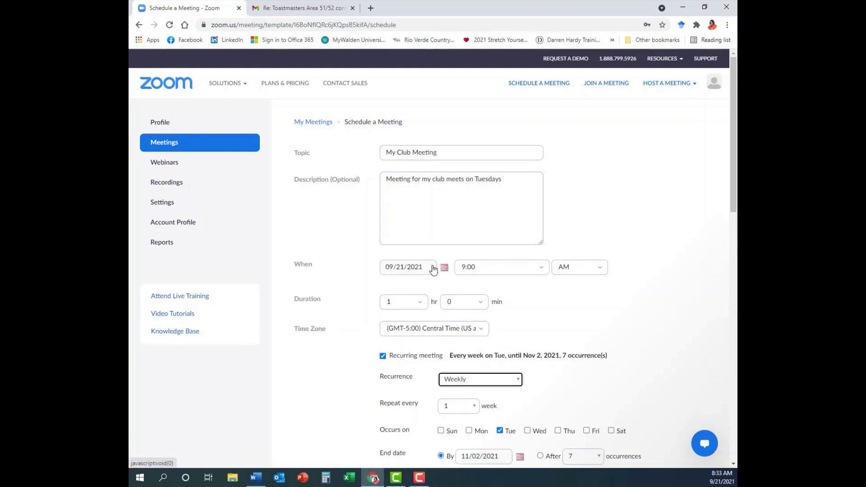
{"action": "left_click", "coordinate": [469, 267]}
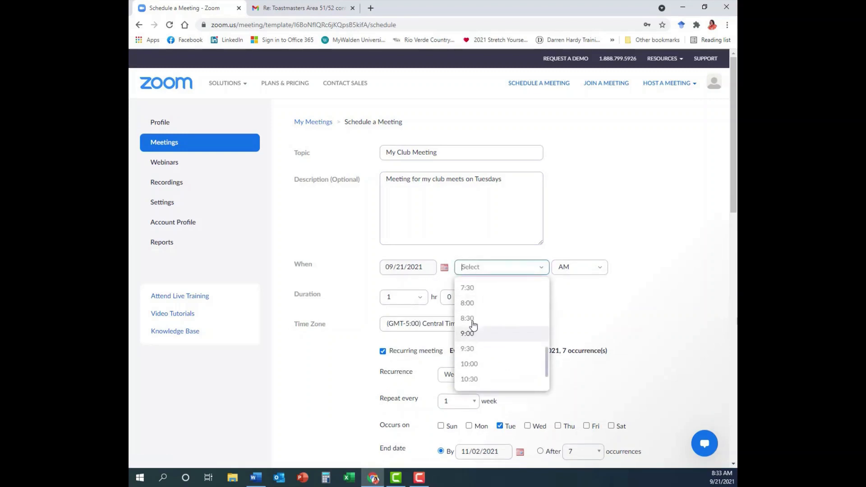
{"action": "scroll", "coordinate": [472, 317], "scroll_direction": "up", "scroll_amount": 2}
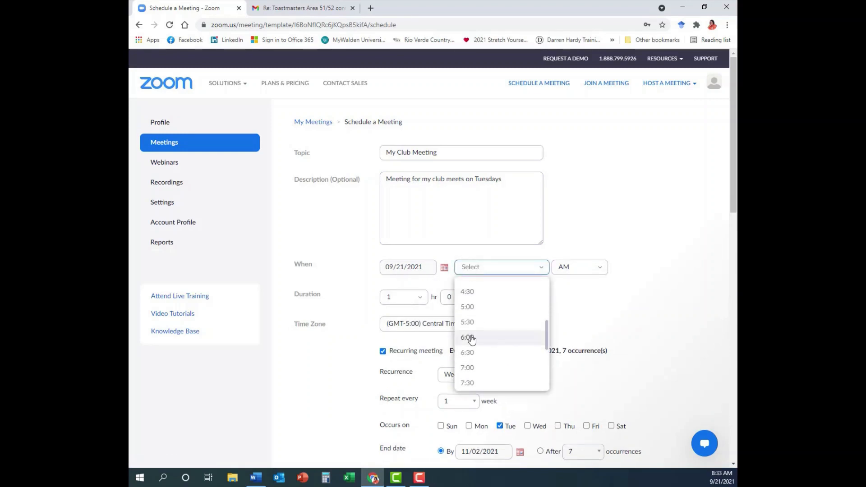
{"action": "left_click", "coordinate": [469, 353]}
{"action": "left_click", "coordinate": [577, 266]}
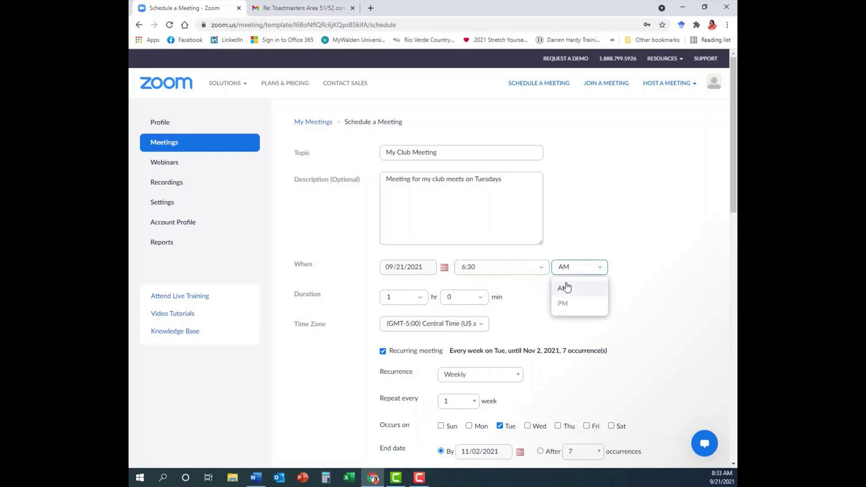
{"action": "left_click", "coordinate": [562, 305]}
{"action": "left_click", "coordinate": [455, 297]}
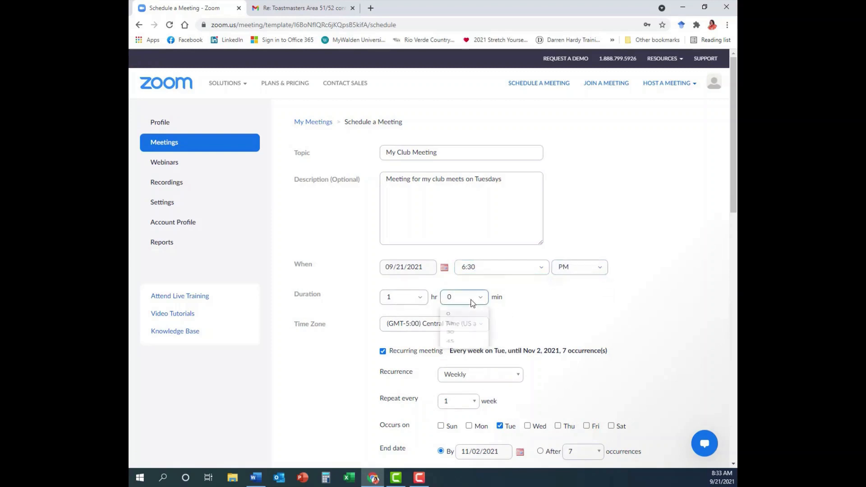
{"action": "left_click", "coordinate": [450, 350]}
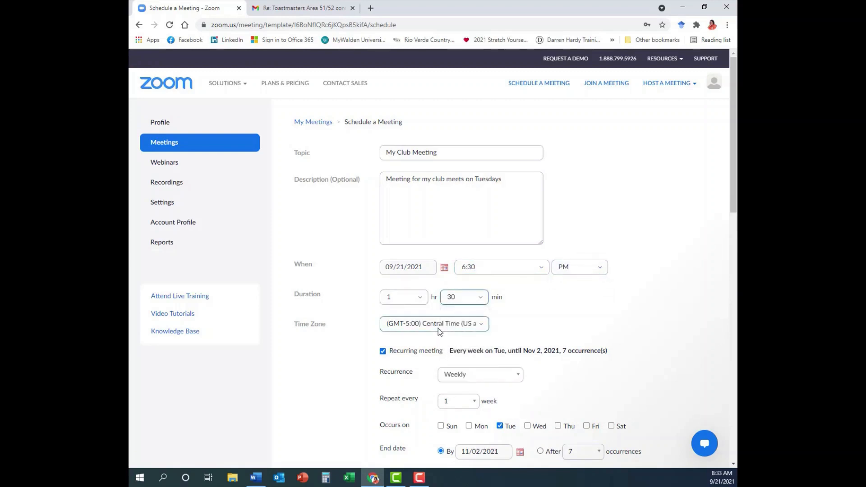
- End the recurrence by June 28, 2022
{"action": "scroll", "coordinate": [368, 314], "scroll_direction": "down", "scroll_amount": 2}
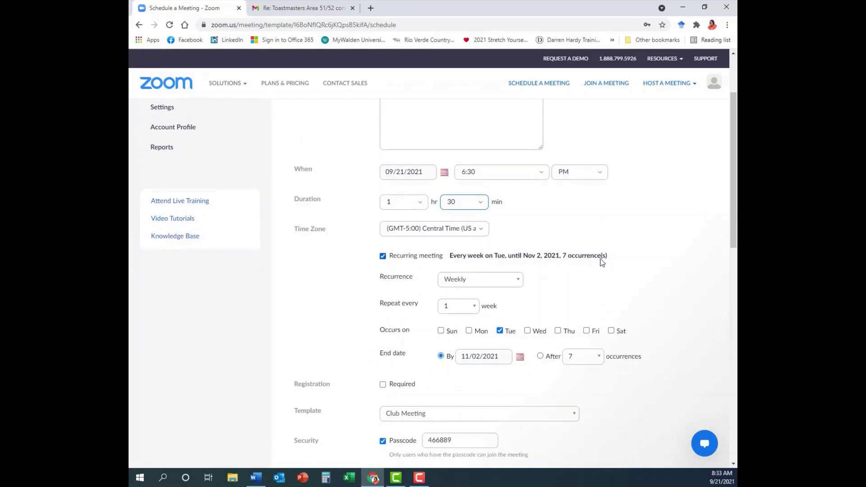
{"action": "scroll", "coordinate": [488, 301], "scroll_direction": "down", "scroll_amount": 2}
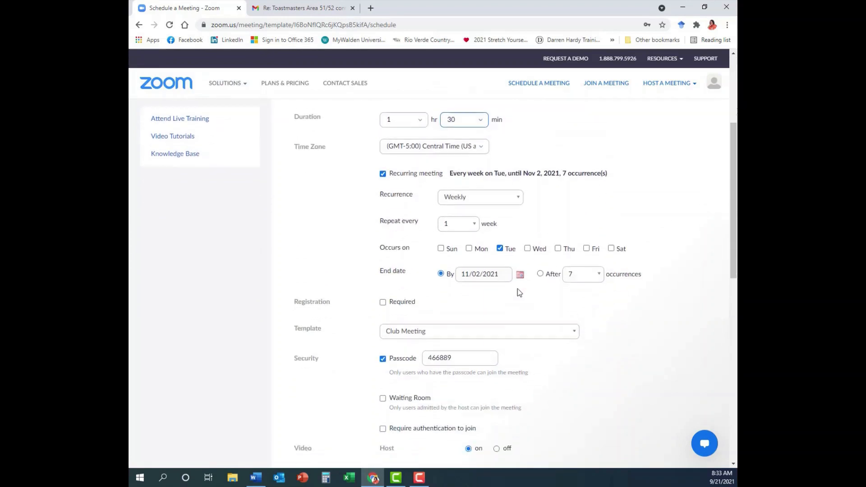
{"action": "left_click", "coordinate": [519, 265]}
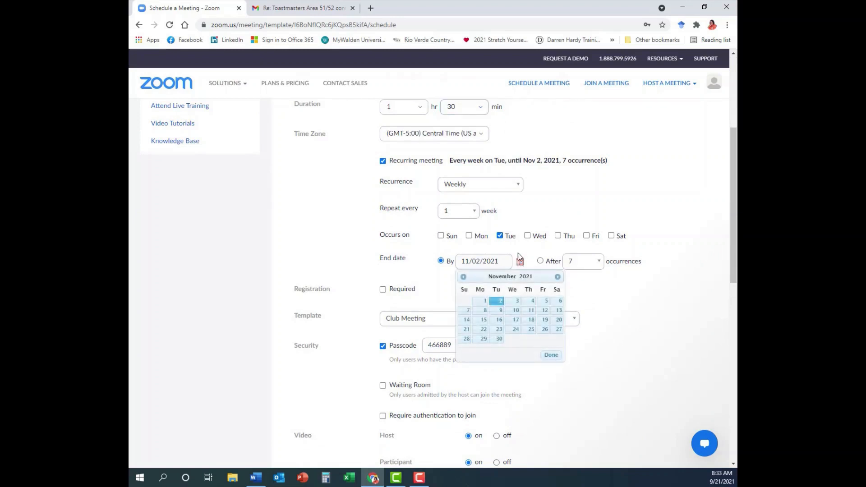
{"action": "left_click", "coordinate": [558, 278]}
{"action": "left_click", "coordinate": [558, 277]}
{"action": "left_click", "coordinate": [558, 278]}
{"action": "left_click", "coordinate": [557, 278]}
{"action": "left_click", "coordinate": [558, 278]}
{"action": "left_click", "coordinate": [558, 278]}
{"action": "left_click", "coordinate": [558, 278]}
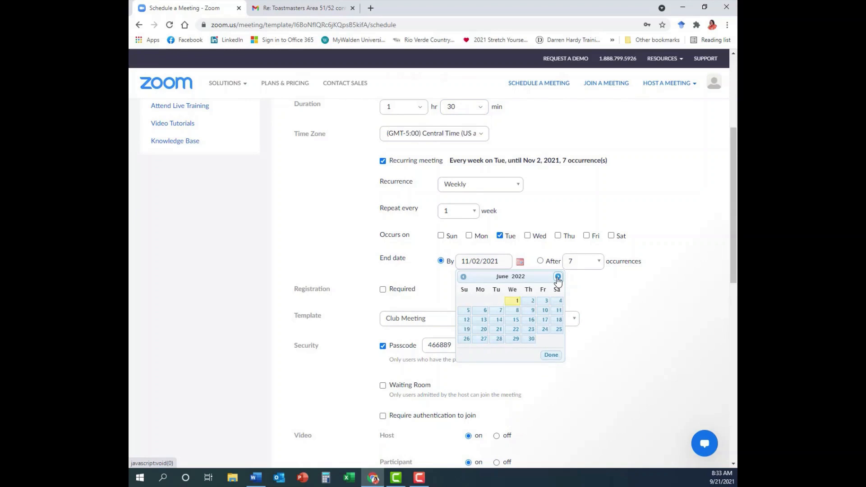
{"action": "left_click", "coordinate": [497, 340]}
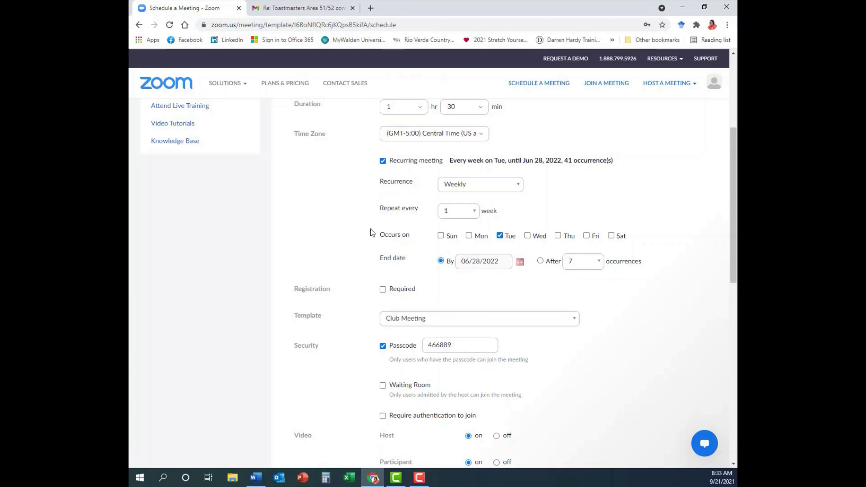
- Keep join-before-host at Anytime (after trying 15 minutes) and save the weekly club meeting
{"action": "scroll", "coordinate": [451, 322], "scroll_direction": "down", "scroll_amount": 1}
{"action": "scroll", "coordinate": [461, 327], "scroll_direction": "down", "scroll_amount": 4}
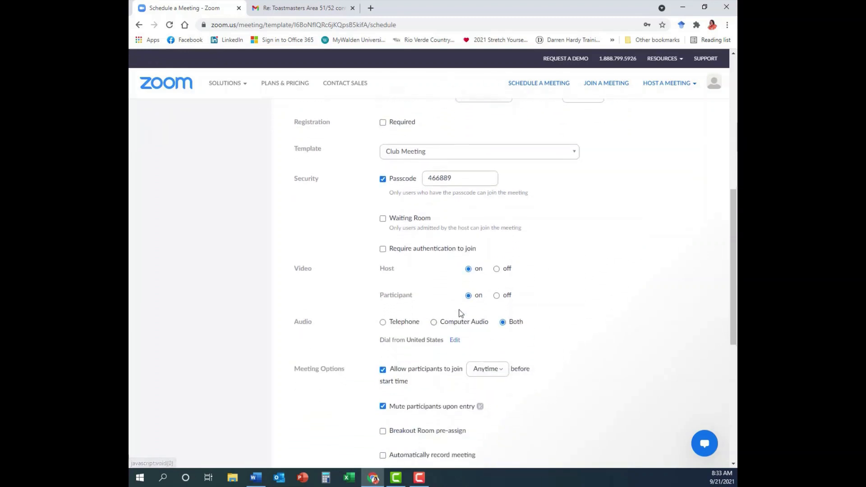
{"action": "scroll", "coordinate": [414, 317], "scroll_direction": "down", "scroll_amount": 2}
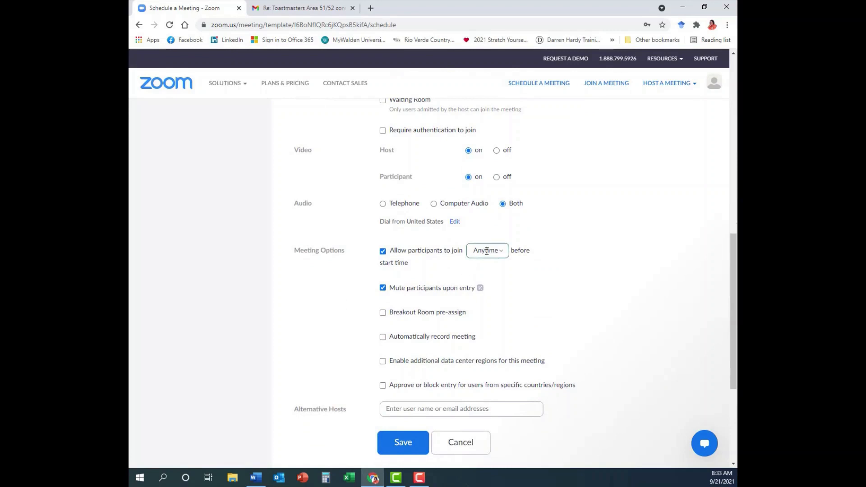
{"action": "left_click", "coordinate": [503, 254]}
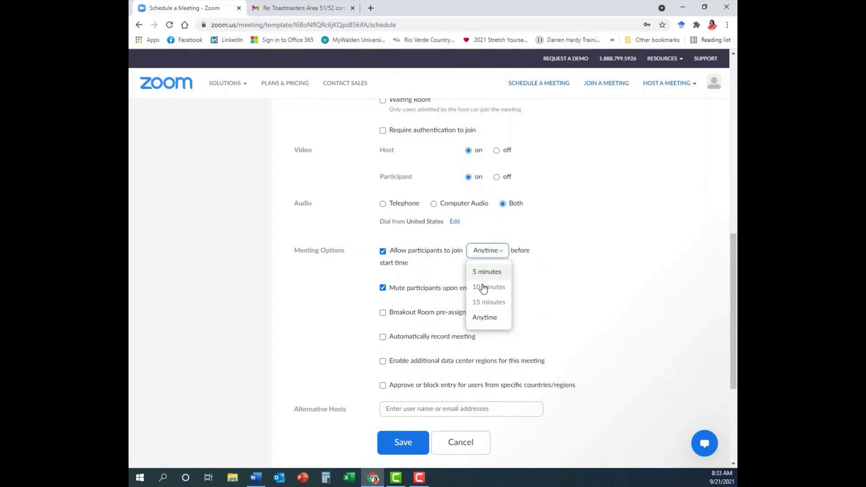
{"action": "left_click", "coordinate": [485, 302]}
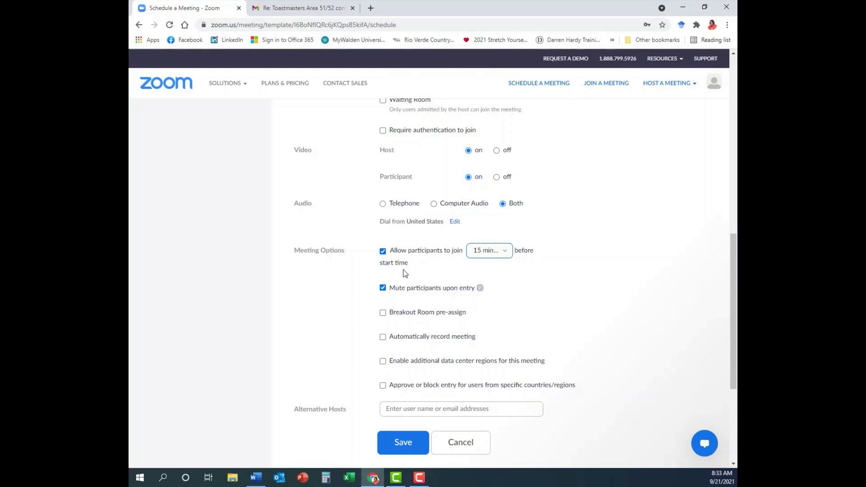
{"action": "left_click", "coordinate": [506, 252]}
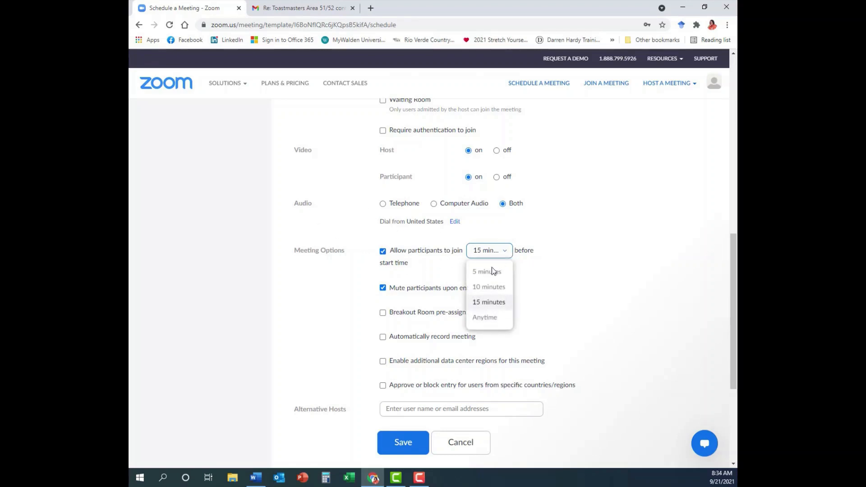
{"action": "left_click", "coordinate": [483, 317]}
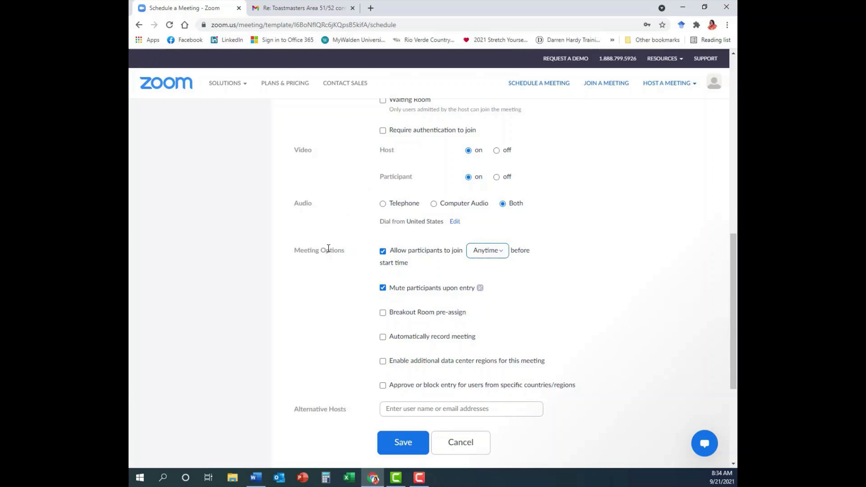
{"action": "scroll", "coordinate": [329, 249], "scroll_direction": "down", "scroll_amount": 3}
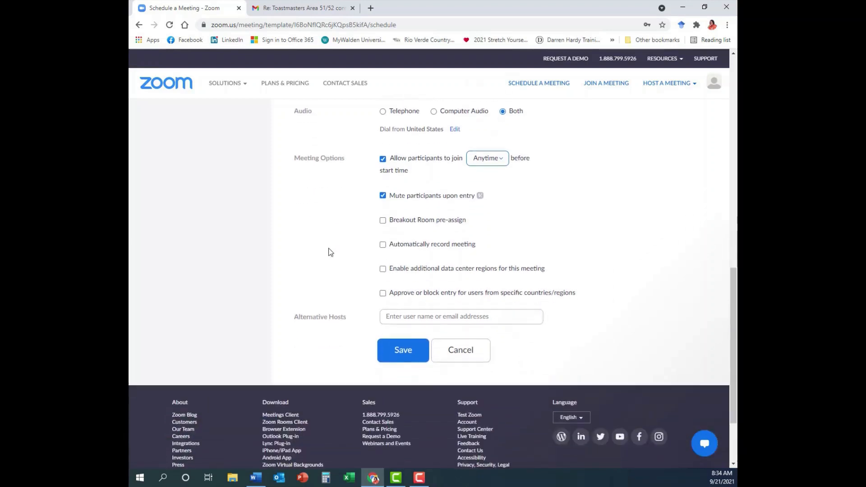
{"action": "left_click", "coordinate": [400, 351]}
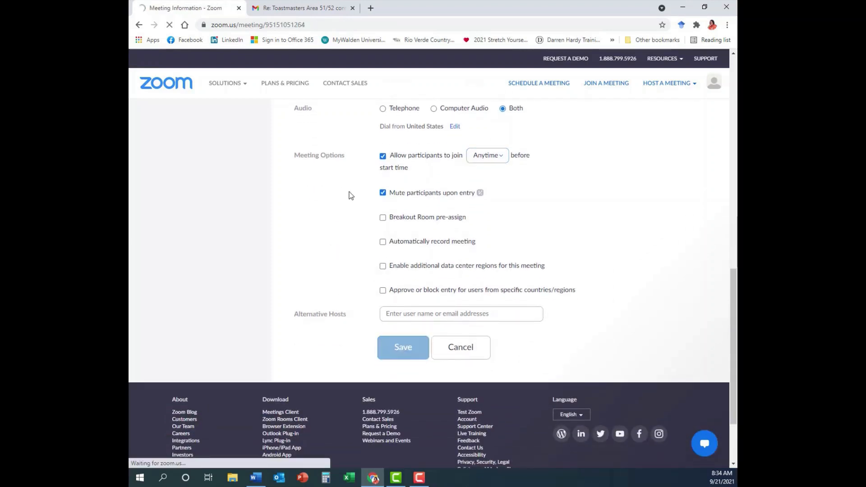